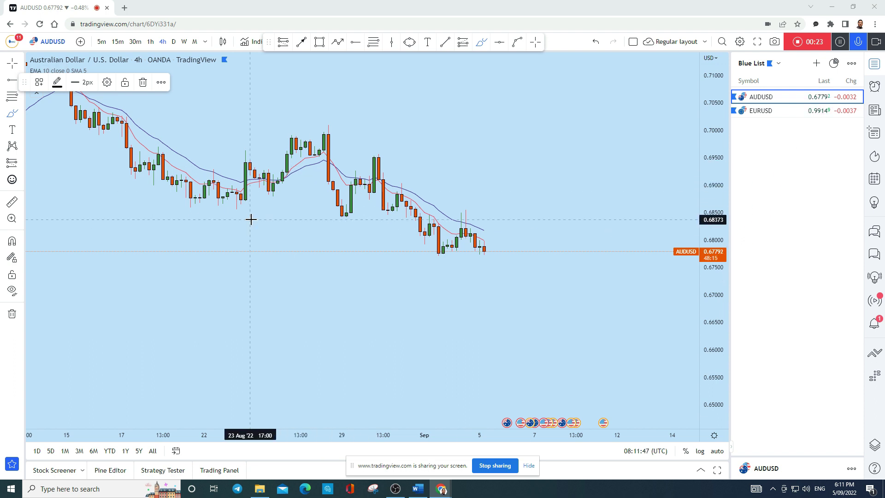
Switch the AUDUSD chart to the monthly timeframe and show the price history from 2013 onward.
{"action": "key", "text": "Escape"}
{"action": "scroll", "coordinate": [582, 227], "scroll_direction": "up", "scroll_amount": 3}
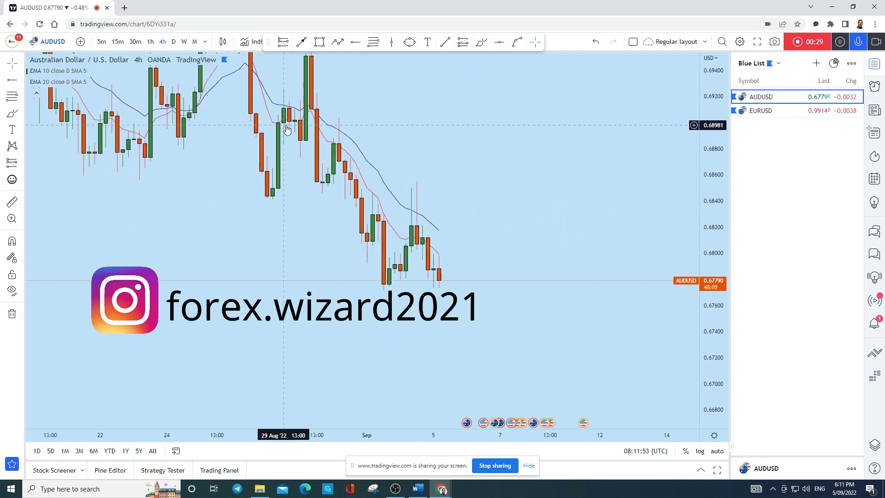
{"action": "left_click", "coordinate": [196, 41]}
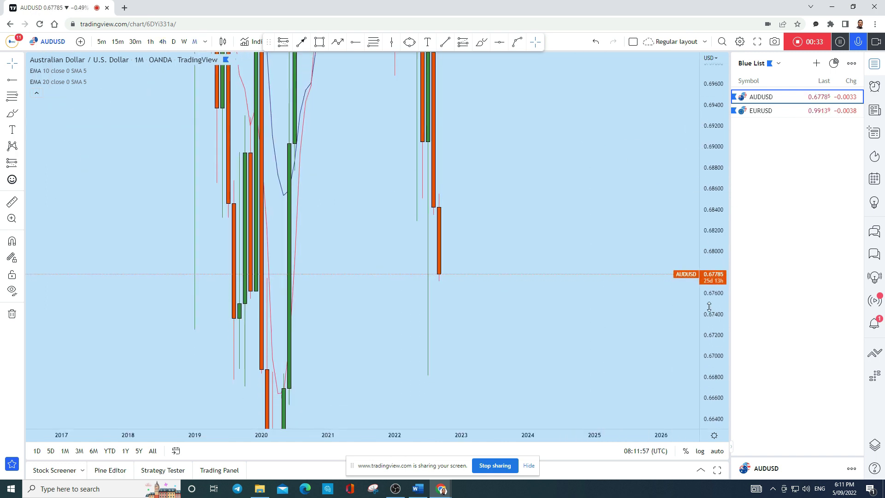
{"action": "scroll", "coordinate": [644, 347], "scroll_direction": "down", "scroll_amount": 2}
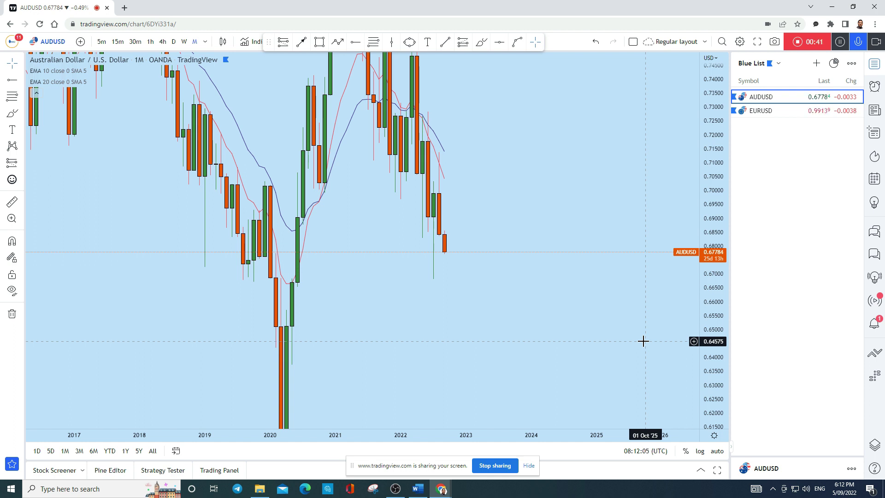
{"action": "scroll", "coordinate": [644, 341], "scroll_direction": "down", "scroll_amount": 4}
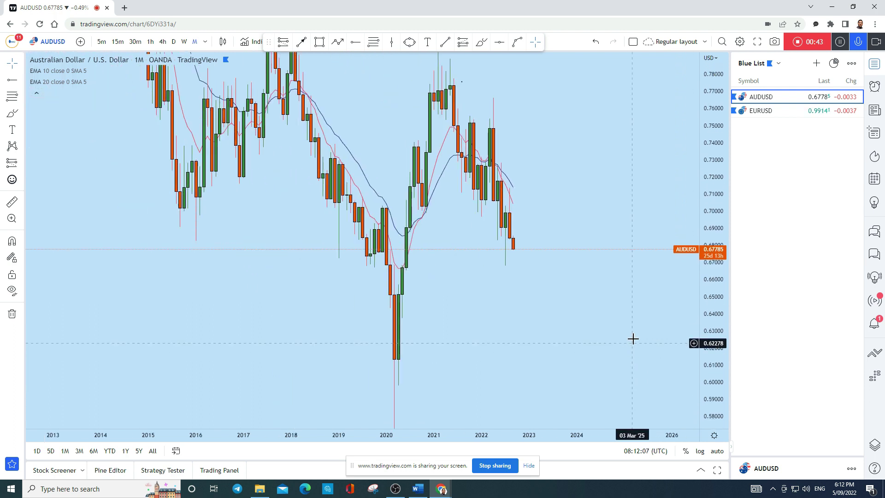
Draw a downward arrow from about 0.773 at April 2022 to about 0.711 at September 2024.
{"action": "left_click", "coordinate": [301, 42]}
{"action": "left_click", "coordinate": [493, 87]}
{"action": "left_click", "coordinate": [608, 191]}
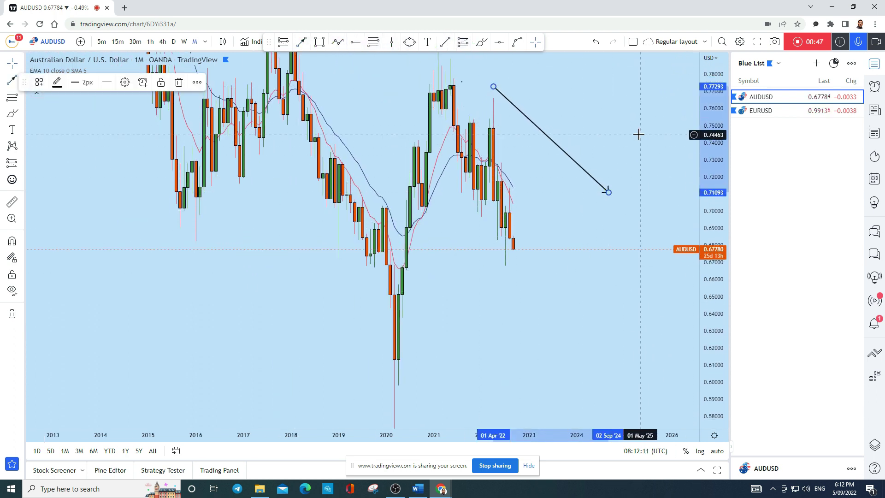
Brush an arc over each of the three descending monthly highs of 2022 and undo the strokes.
{"action": "scroll", "coordinate": [638, 134], "scroll_direction": "up", "scroll_amount": 3}
{"action": "left_click", "coordinate": [481, 42]}
{"action": "left_click_drag", "start_coordinate": [435, 101], "coordinate": [416, 98]}
{"action": "mouse_move", "coordinate": [432, 158]}
{"action": "left_mouse_down"}
{"action": "mouse_move", "coordinate": [452, 165]}
{"action": "mouse_move", "coordinate": [456, 191]}
{"action": "left_mouse_up"}
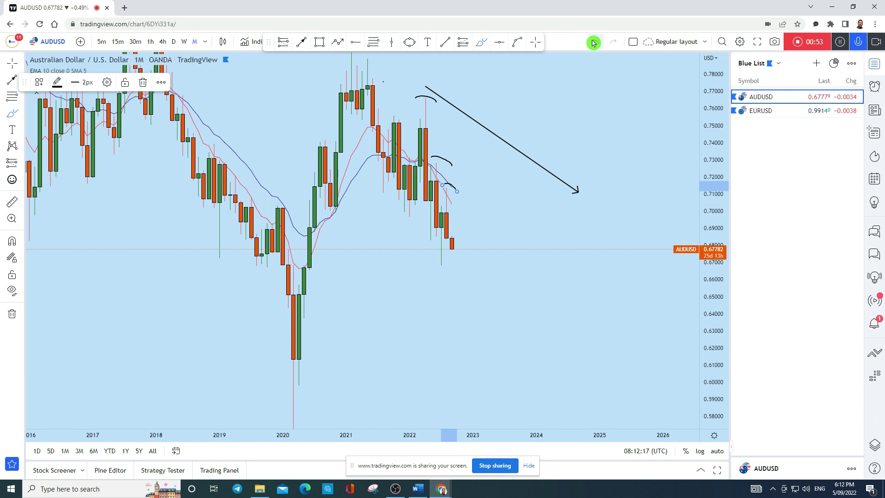
{"action": "left_click", "coordinate": [593, 42]}
{"action": "left_click", "coordinate": [593, 42]}
{"action": "left_click", "coordinate": [592, 42]}
Brush marks down the monthly candles with the three descending 2022 highs, starting with April, and undo them.
{"action": "left_click_drag", "start_coordinate": [419, 93], "coordinate": [423, 105]}
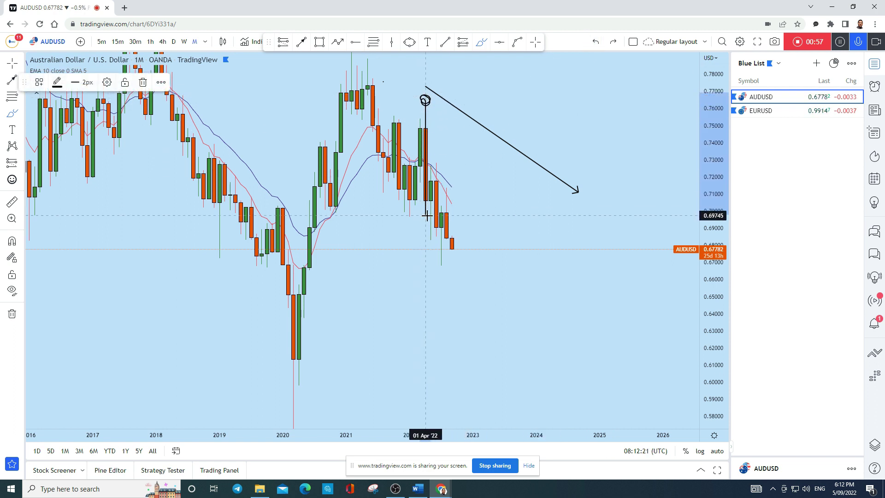
{"action": "left_click", "coordinate": [595, 42]}
{"action": "left_click_drag", "start_coordinate": [436, 164], "coordinate": [436, 238]}
{"action": "left_click_drag", "start_coordinate": [446, 187], "coordinate": [447, 226]}
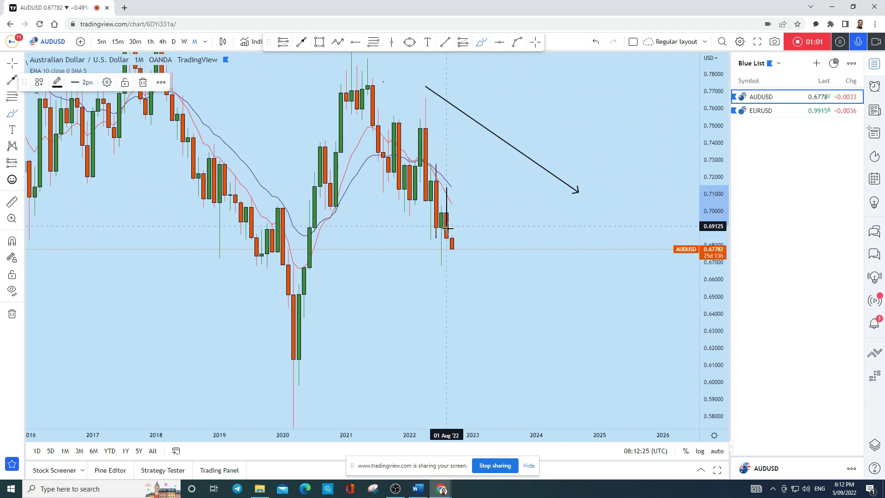
{"action": "left_click", "coordinate": [594, 43]}
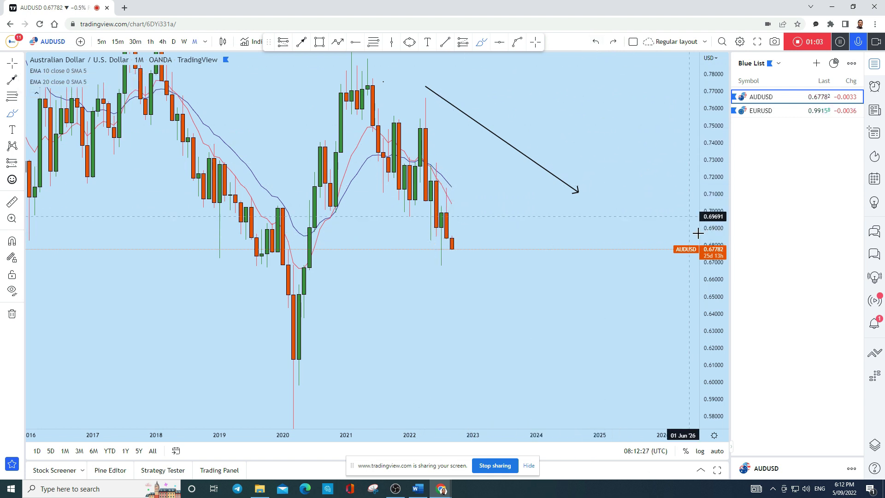
Brush circles on the August 2022 candle's upper wick and a falling arrow path from the current candle, undoing each stroke.
{"action": "left_click_drag", "start_coordinate": [712, 313], "coordinate": [713, 175]}
{"action": "scroll", "coordinate": [499, 207], "scroll_direction": "up", "scroll_amount": 2}
{"action": "mouse_move", "coordinate": [405, 147]}
{"action": "left_mouse_down"}
{"action": "mouse_move", "coordinate": [381, 150]}
{"action": "mouse_move", "coordinate": [396, 142]}
{"action": "mouse_move", "coordinate": [382, 147]}
{"action": "mouse_move", "coordinate": [393, 152]}
{"action": "mouse_move", "coordinate": [397, 183]}
{"action": "mouse_move", "coordinate": [396, 258]}
{"action": "left_mouse_up"}
{"action": "left_click", "coordinate": [594, 42]}
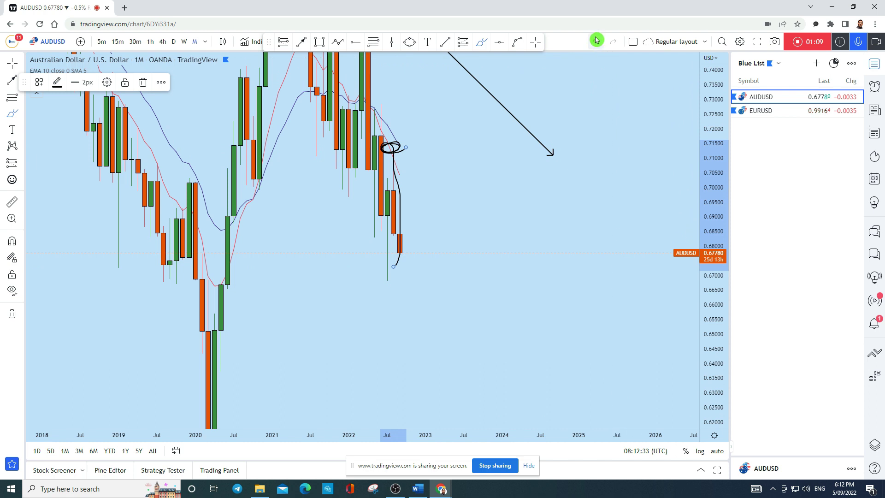
{"action": "left_click_drag", "start_coordinate": [389, 147], "coordinate": [392, 152]}
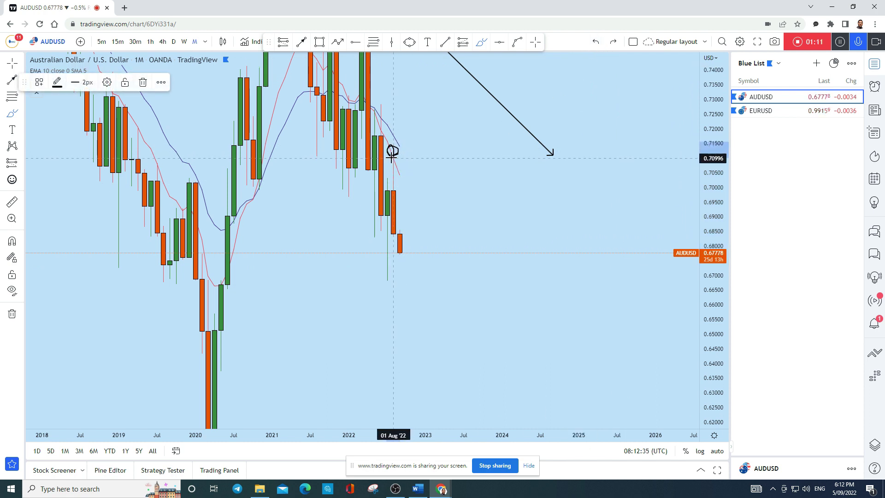
{"action": "left_click", "coordinate": [595, 43]}
{"action": "mouse_move", "coordinate": [401, 233]}
{"action": "left_mouse_down"}
{"action": "mouse_move", "coordinate": [425, 326]}
{"action": "mouse_move", "coordinate": [442, 311]}
{"action": "mouse_move", "coordinate": [415, 317]}
{"action": "mouse_move", "coordinate": [438, 337]}
{"action": "left_mouse_up"}
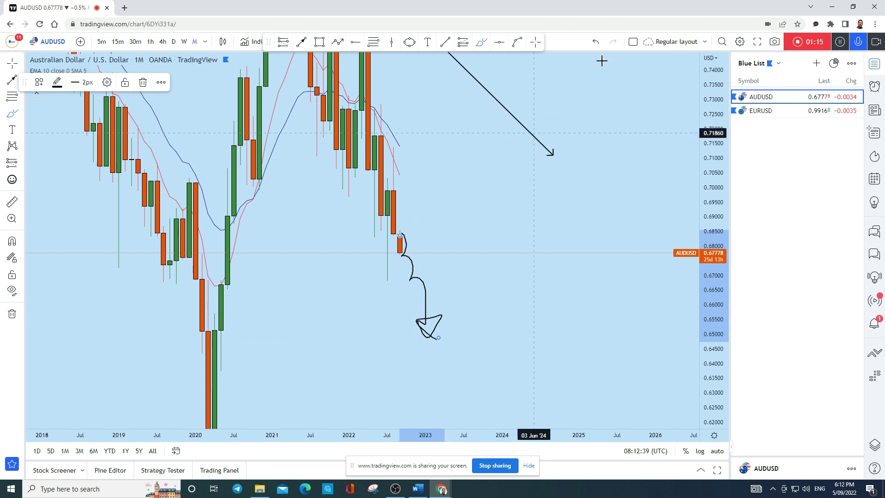
{"action": "left_click", "coordinate": [596, 42]}
Place a horizontal ray at 0.66814 starting from May 2019 and switch the chart to the weekly timeframe.
{"action": "left_click", "coordinate": [355, 42]}
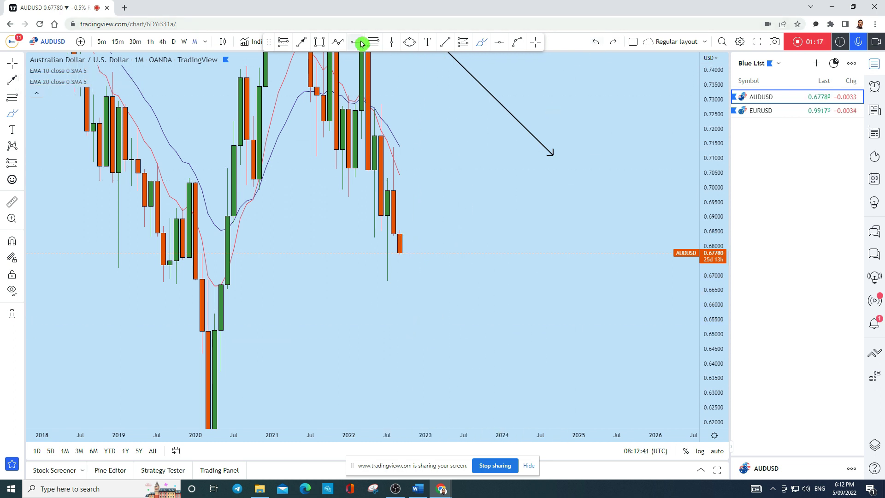
{"action": "left_click", "coordinate": [141, 280]}
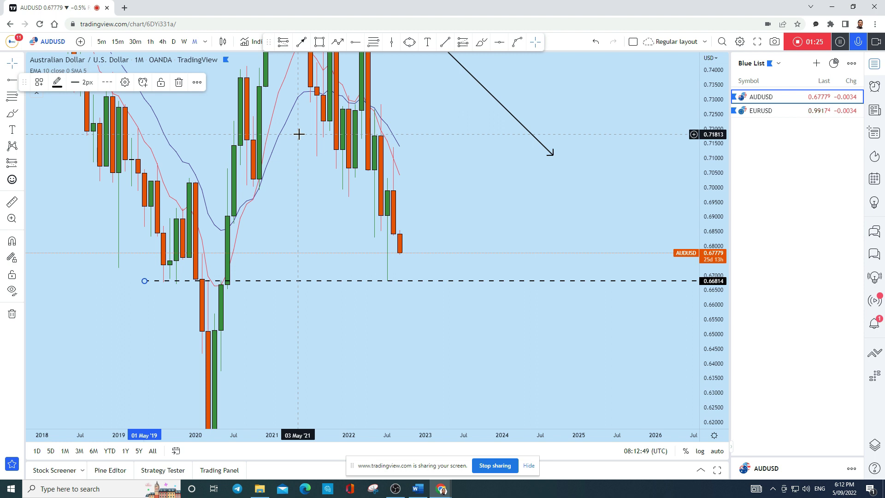
{"action": "left_click", "coordinate": [184, 41]}
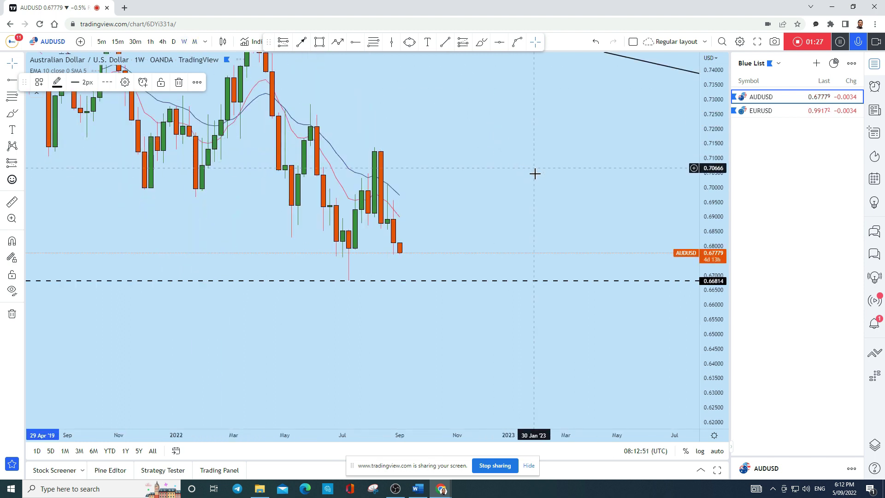
{"action": "scroll", "coordinate": [535, 174], "scroll_direction": "down", "scroll_amount": 2}
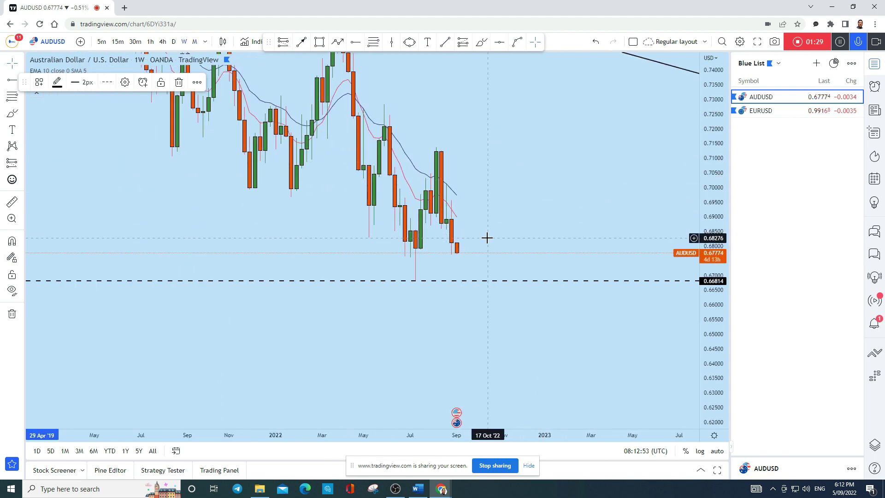
{"action": "scroll", "coordinate": [486, 237], "scroll_direction": "up", "scroll_amount": 1}
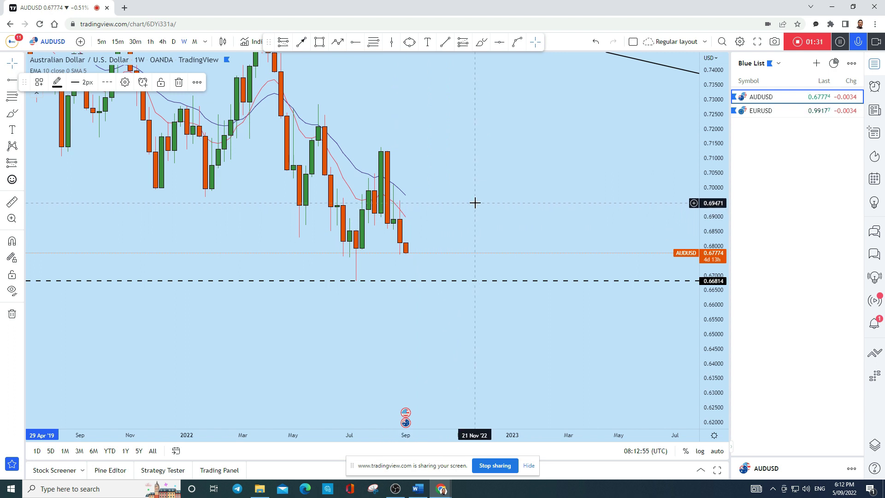
Brush circles around the high and low of the 29 August 2022 weekly candle and undo the marks.
{"action": "left_click", "coordinate": [481, 41]}
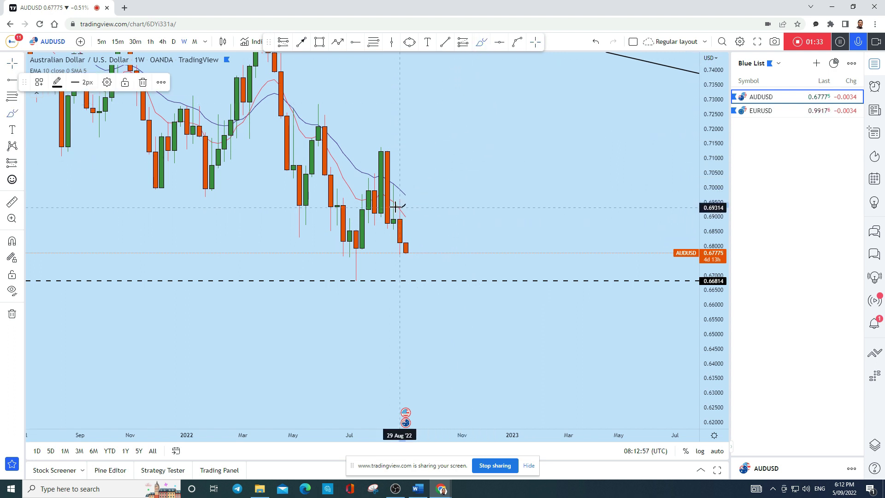
{"action": "left_click_drag", "start_coordinate": [406, 201], "coordinate": [401, 203]}
{"action": "mouse_move", "coordinate": [406, 251]}
{"action": "left_mouse_down"}
{"action": "mouse_move", "coordinate": [391, 256]}
{"action": "mouse_move", "coordinate": [405, 252]}
{"action": "left_mouse_up"}
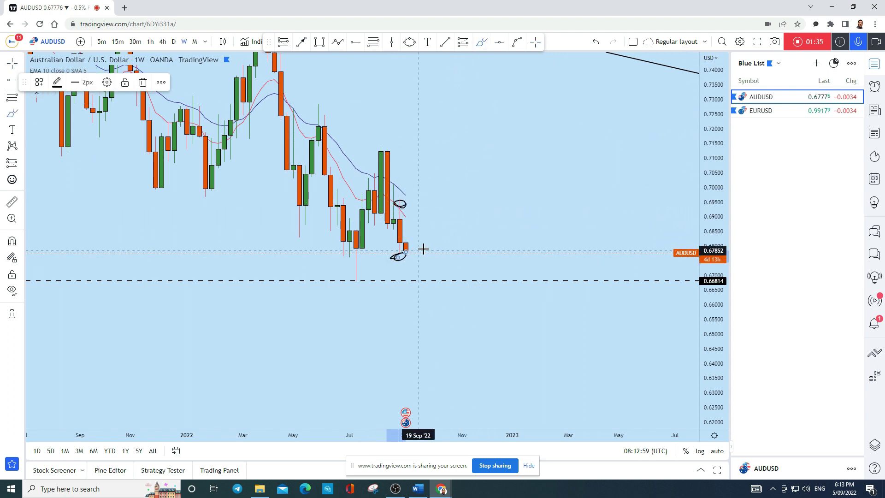
{"action": "left_click", "coordinate": [595, 42]}
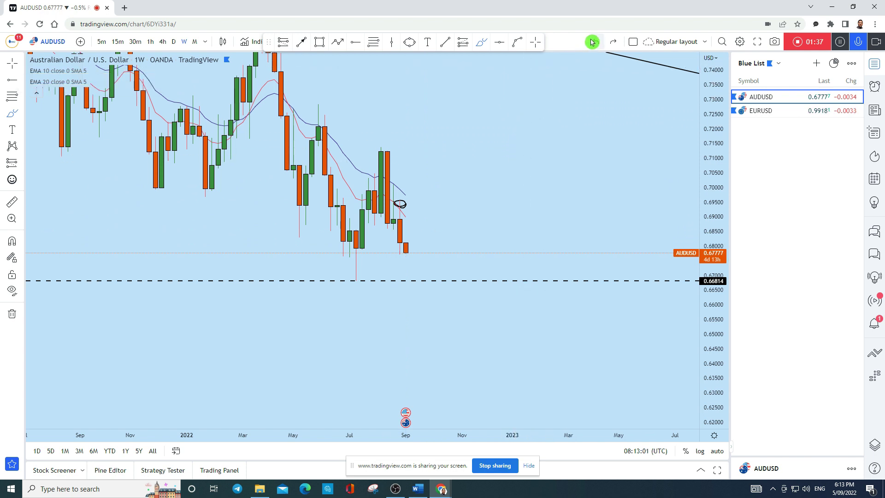
{"action": "left_click", "coordinate": [595, 41]}
{"action": "mouse_move", "coordinate": [414, 217]}
{"action": "left_mouse_down"}
{"action": "mouse_move", "coordinate": [394, 218]}
{"action": "mouse_move", "coordinate": [416, 226]}
{"action": "mouse_move", "coordinate": [414, 217]}
{"action": "left_mouse_up"}
{"action": "left_click", "coordinate": [595, 41]}
Draw a descending trend line from about 0.701 in May 2022 to about 0.670 in late November 2022, adjusting its endpoints.
{"action": "scroll", "coordinate": [553, 184], "scroll_direction": "left", "scroll_amount": 2}
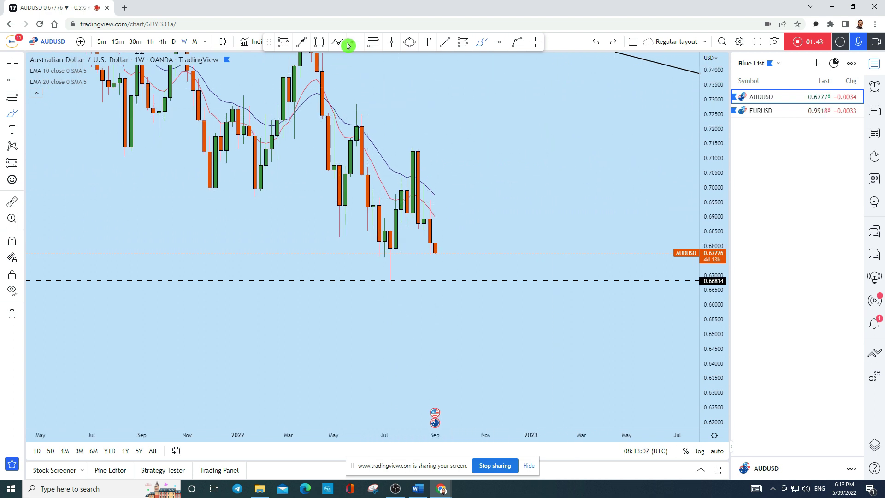
{"action": "left_click", "coordinate": [442, 50]}
{"action": "left_click", "coordinate": [356, 185]}
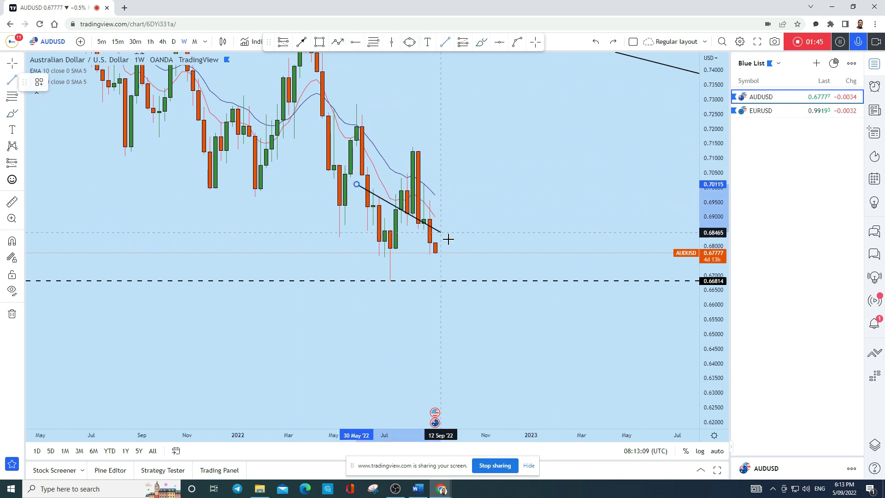
{"action": "left_click", "coordinate": [497, 276]}
{"action": "left_click_drag", "start_coordinate": [498, 250], "coordinate": [561, 206]}
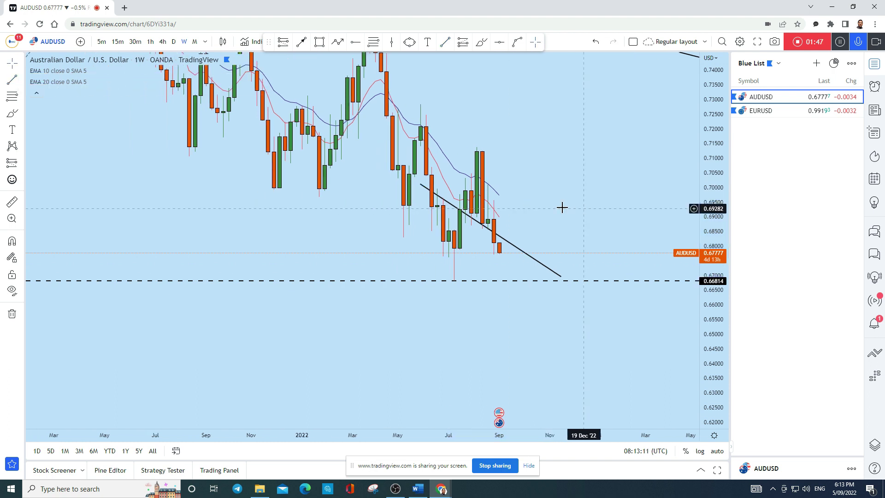
{"action": "left_click_drag", "start_coordinate": [420, 186], "coordinate": [412, 185]}
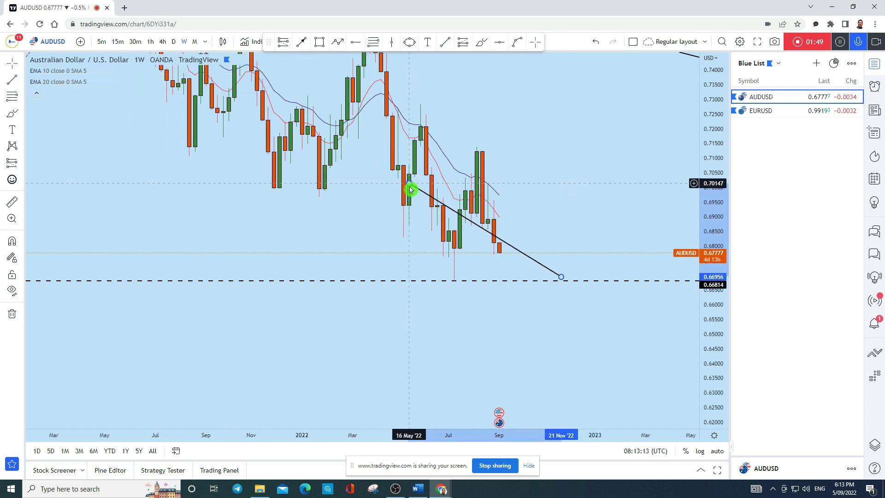
{"action": "left_click_drag", "start_coordinate": [564, 280], "coordinate": [567, 279]}
Brush a circle around the current weekly candle and a path falling from it, undoing each stroke.
{"action": "scroll", "coordinate": [545, 206], "scroll_direction": "up", "scroll_amount": 2}
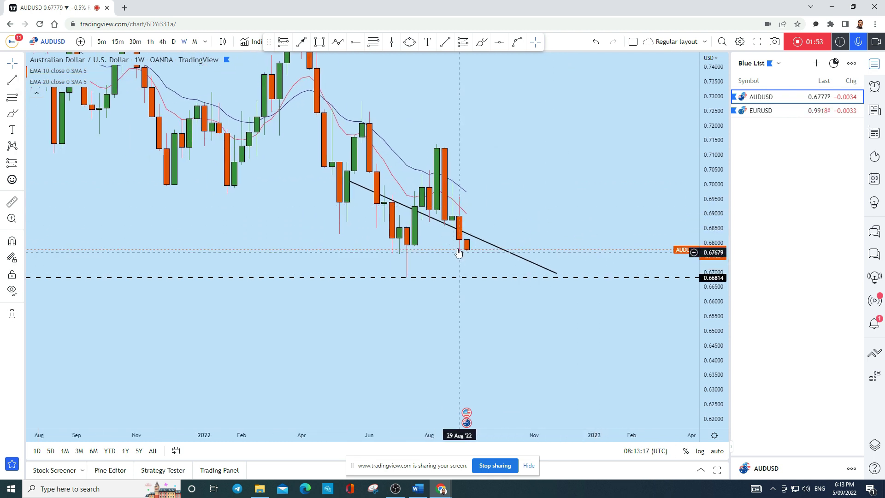
{"action": "left_click_drag", "start_coordinate": [716, 339], "coordinate": [711, 258]}
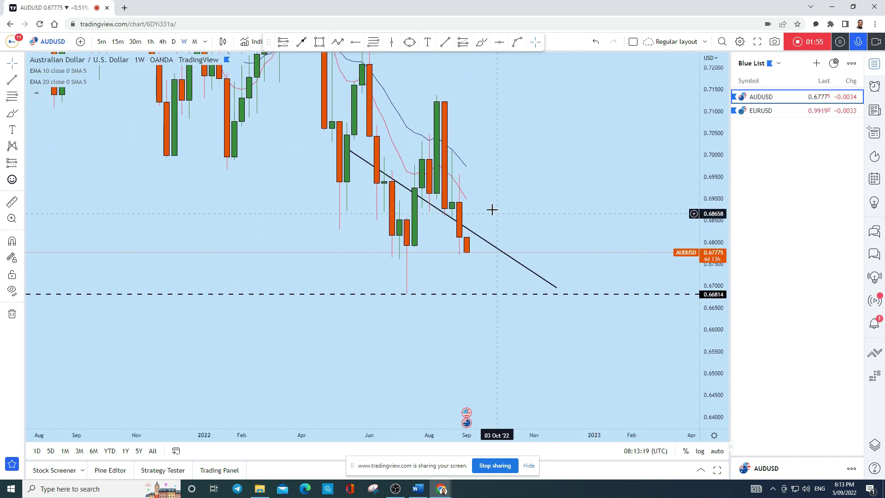
{"action": "left_click", "coordinate": [480, 44]}
{"action": "left_click_drag", "start_coordinate": [466, 238], "coordinate": [466, 239]}
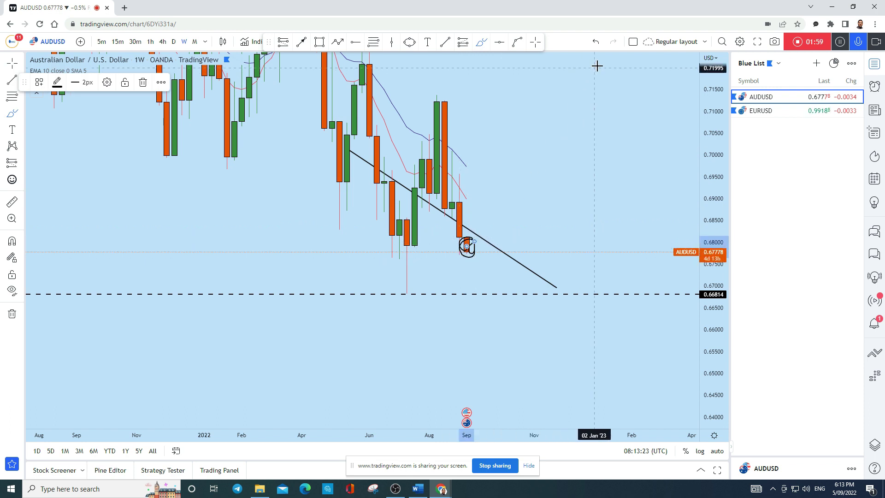
{"action": "left_click", "coordinate": [595, 41]}
{"action": "mouse_move", "coordinate": [466, 250]}
{"action": "left_mouse_down"}
{"action": "mouse_move", "coordinate": [484, 283]}
{"action": "mouse_move", "coordinate": [478, 294]}
{"action": "mouse_move", "coordinate": [497, 301]}
{"action": "left_mouse_up"}
{"action": "left_click", "coordinate": [595, 42]}
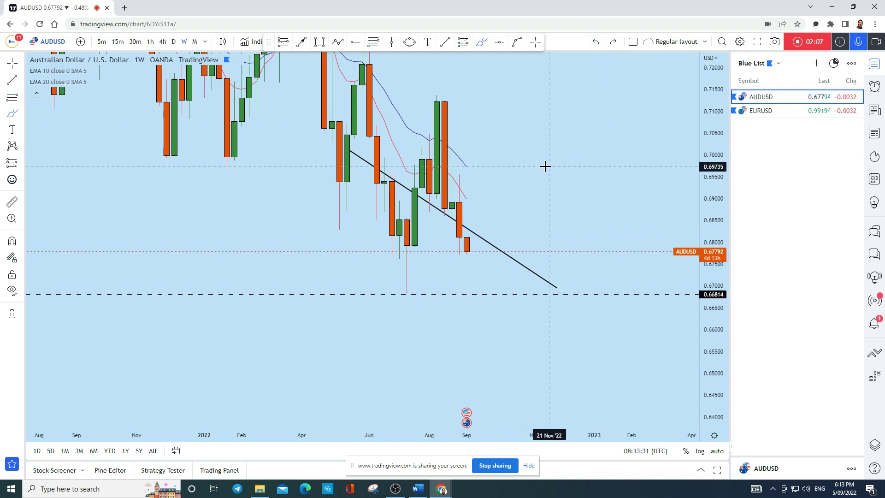
Switch the chart to the daily timeframe and enlarge the recent candles.
{"action": "left_click", "coordinate": [173, 41]}
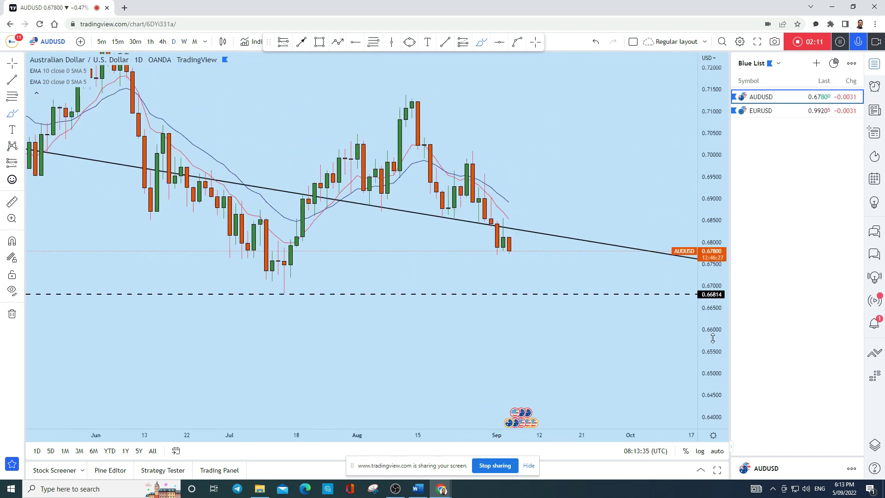
{"action": "left_click_drag", "start_coordinate": [715, 339], "coordinate": [715, 231]}
{"action": "scroll", "coordinate": [567, 251], "scroll_direction": "up", "scroll_amount": 2}
Brush marks around the 2 September 2022 candle's upper wick at the trend line and undo them.
{"action": "left_click", "coordinate": [482, 43]}
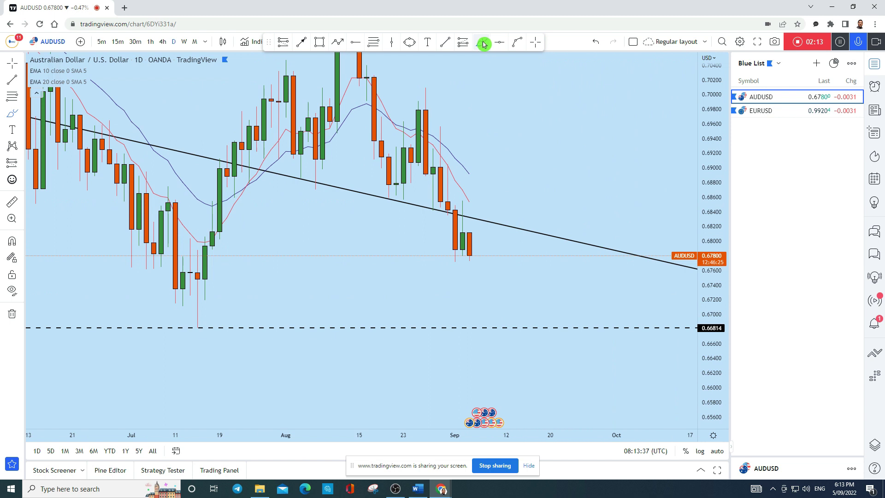
{"action": "left_click_drag", "start_coordinate": [468, 207], "coordinate": [458, 201]}
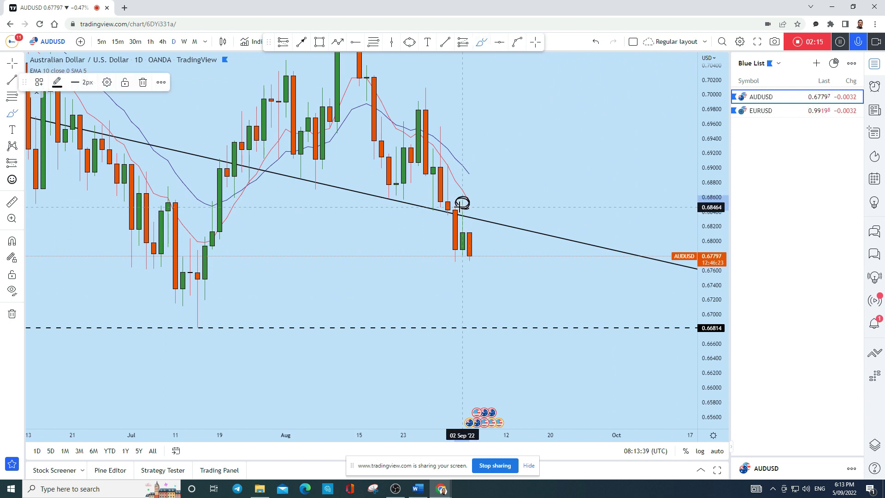
{"action": "left_click", "coordinate": [595, 41]}
{"action": "left_click", "coordinate": [596, 42]}
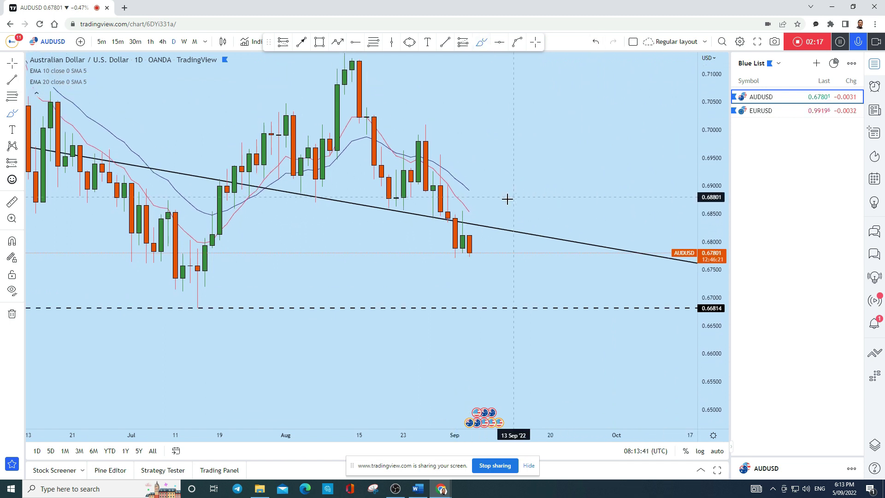
{"action": "left_click_drag", "start_coordinate": [477, 211], "coordinate": [457, 213]}
{"action": "left_click", "coordinate": [595, 42]}
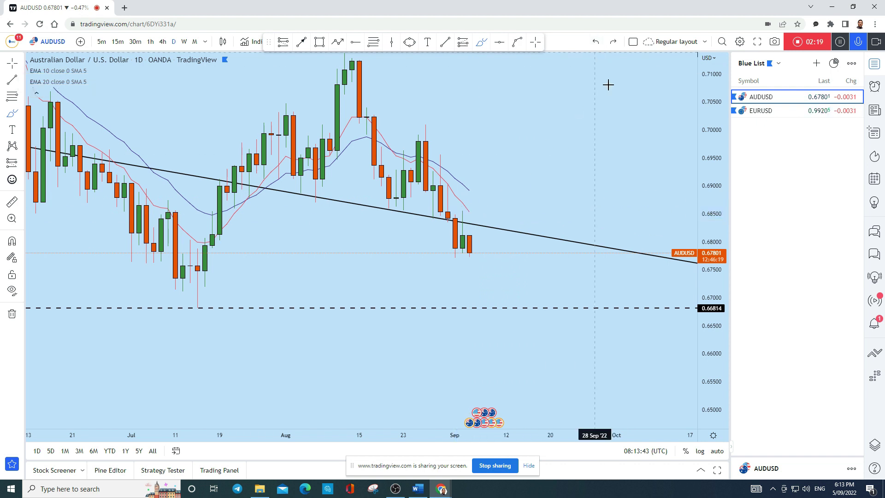
Brush an arc over each of the three daily peaks formed around August 2022 above the descending trend line.
{"action": "scroll", "coordinate": [691, 204], "scroll_direction": "down", "scroll_amount": 2}
{"action": "left_click_drag", "start_coordinate": [491, 163], "coordinate": [515, 169]}
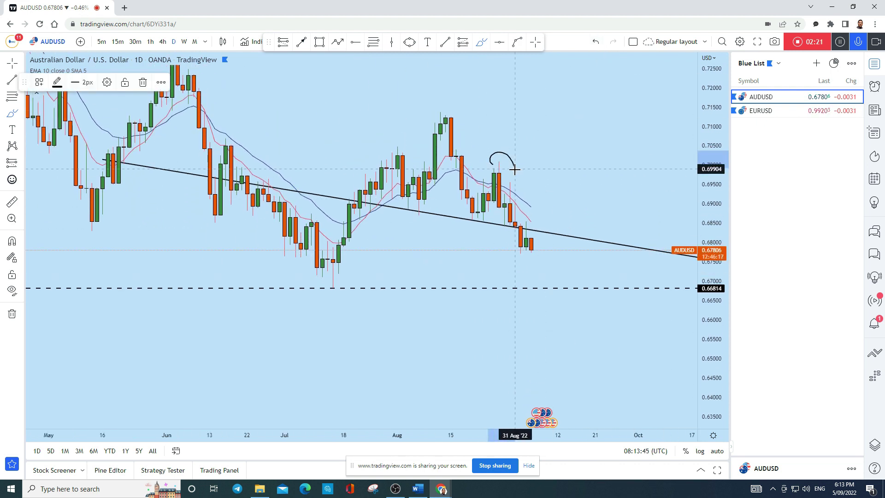
{"action": "left_click_drag", "start_coordinate": [420, 113], "coordinate": [464, 111]}
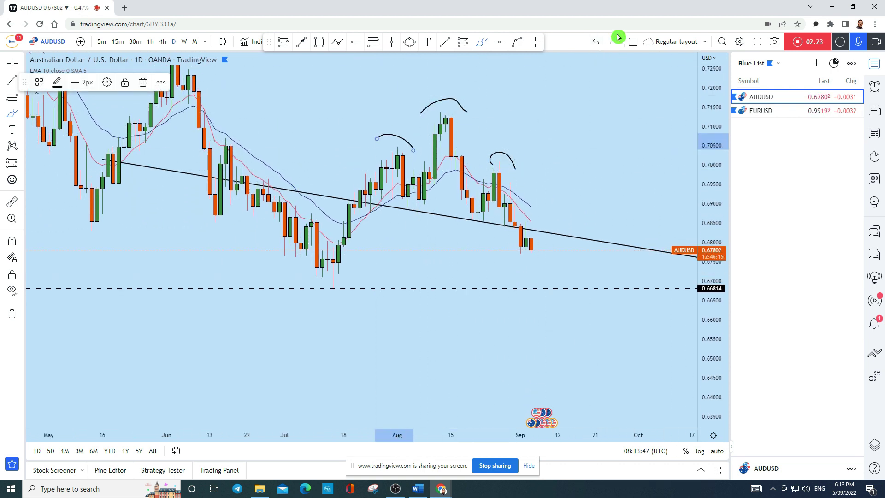
Undo the peak arcs, then brush small circles around the points where daily price touches the descending trend line and undo them.
{"action": "left_click", "coordinate": [595, 41]}
{"action": "left_click_drag", "start_coordinate": [531, 222], "coordinate": [521, 225]}
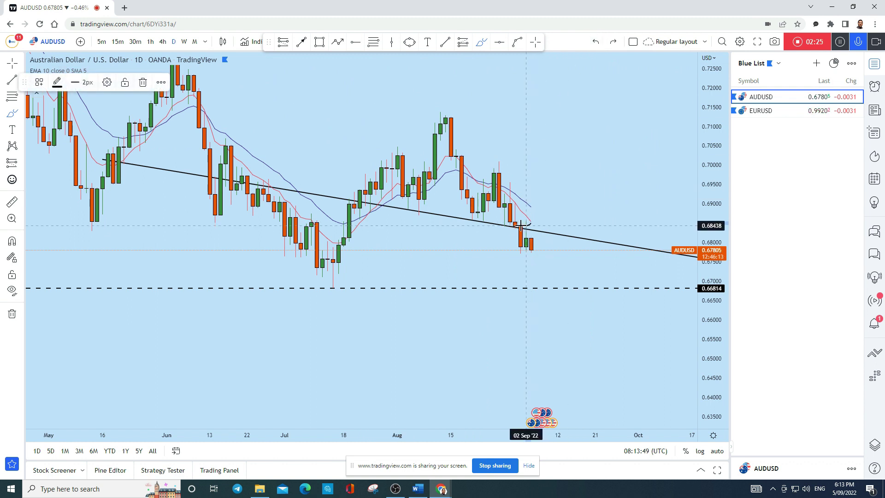
{"action": "left_click_drag", "start_coordinate": [527, 226], "coordinate": [526, 227]}
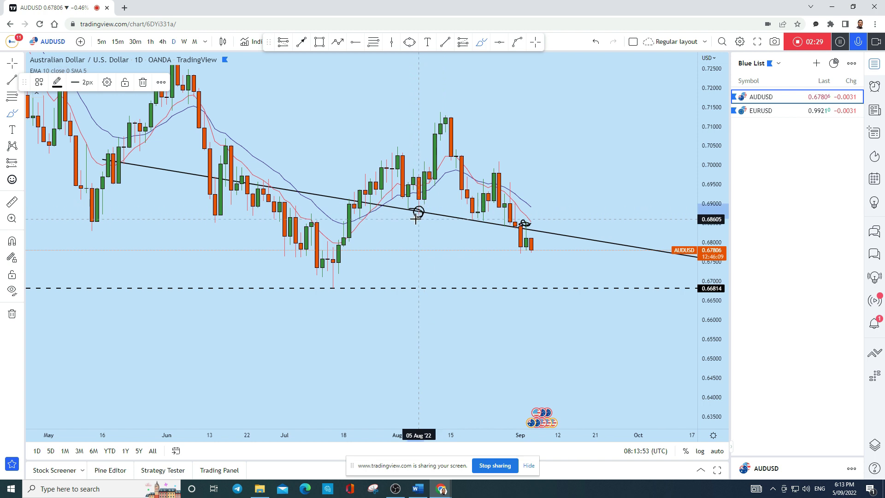
{"action": "mouse_move", "coordinate": [375, 203]}
{"action": "left_mouse_down"}
{"action": "mouse_move", "coordinate": [364, 206]}
{"action": "mouse_move", "coordinate": [374, 207]}
{"action": "left_mouse_up"}
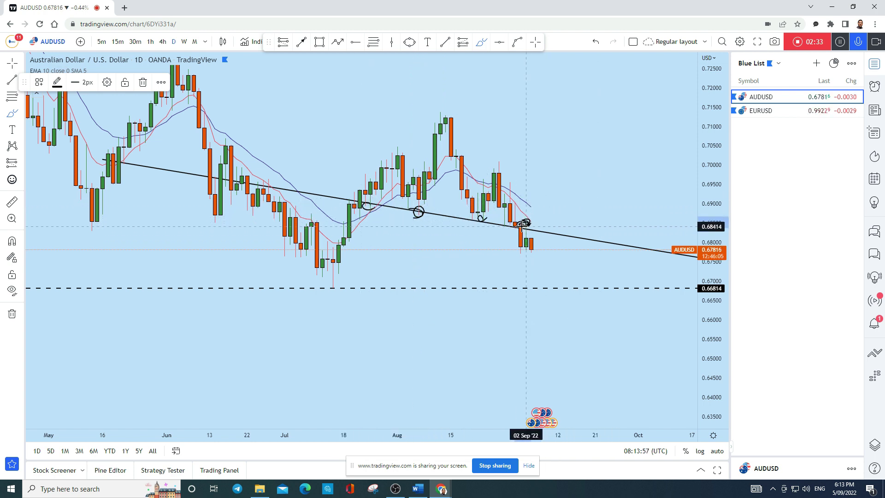
{"action": "left_click", "coordinate": [594, 43]}
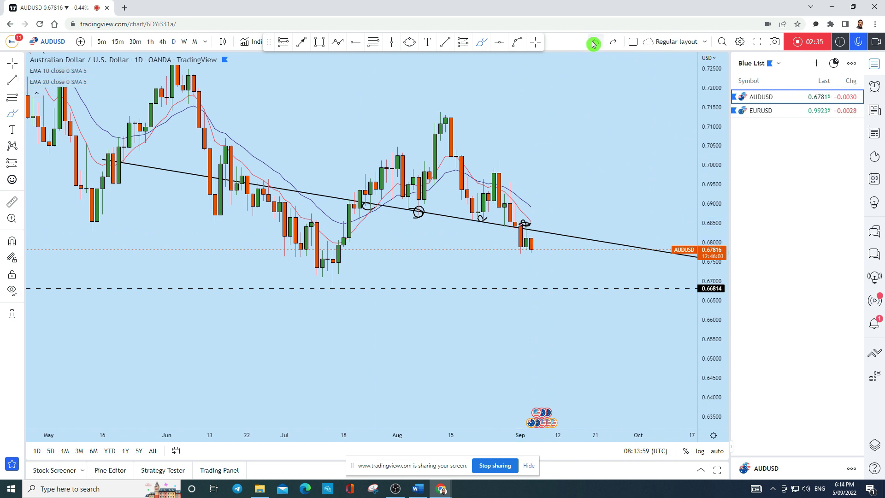
Brush a loop across the tops of the latest two September daily candles with a stroke falling from it, and undo it.
{"action": "left_click_drag", "start_coordinate": [708, 354], "coordinate": [717, 181]}
{"action": "scroll", "coordinate": [533, 257], "scroll_direction": "up", "scroll_amount": 3}
{"action": "mouse_move", "coordinate": [449, 234]}
{"action": "left_mouse_down"}
{"action": "mouse_move", "coordinate": [481, 229]}
{"action": "mouse_move", "coordinate": [465, 235]}
{"action": "mouse_move", "coordinate": [476, 234]}
{"action": "mouse_move", "coordinate": [469, 291]}
{"action": "left_mouse_up"}
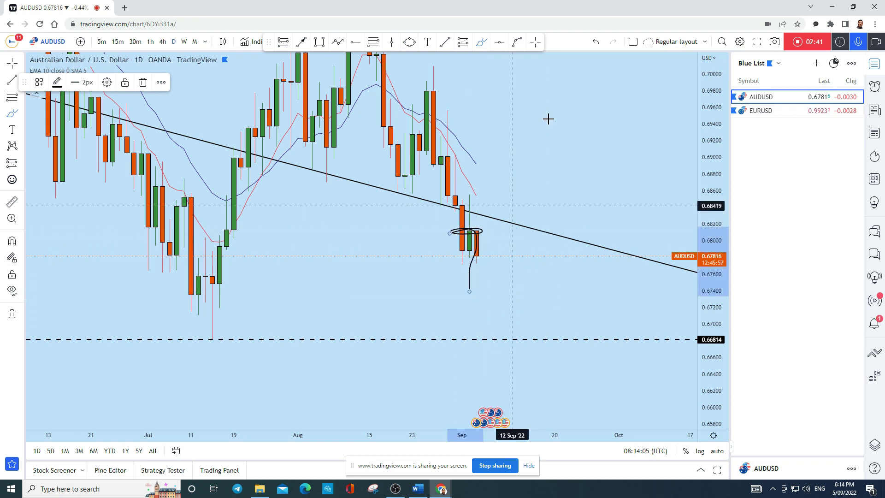
{"action": "left_click", "coordinate": [595, 42]}
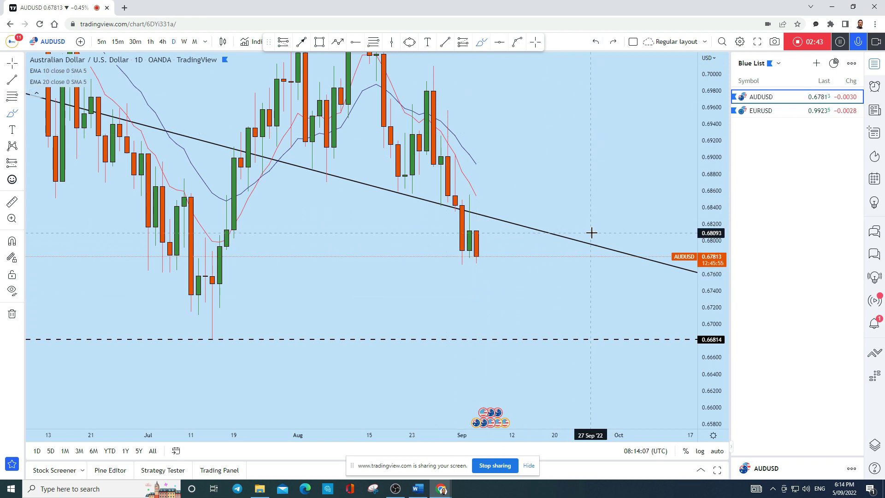
Brush a falling zigzag path from the current daily candle to the dashed 0.66814 support line and undo it.
{"action": "mouse_move", "coordinate": [478, 256]}
{"action": "left_mouse_down"}
{"action": "mouse_move", "coordinate": [504, 251]}
{"action": "mouse_move", "coordinate": [510, 339]}
{"action": "mouse_move", "coordinate": [519, 344]}
{"action": "left_mouse_up"}
{"action": "left_click", "coordinate": [612, 45]}
{"action": "left_click", "coordinate": [595, 42]}
{"action": "scroll", "coordinate": [603, 298], "scroll_direction": "down", "scroll_amount": 2}
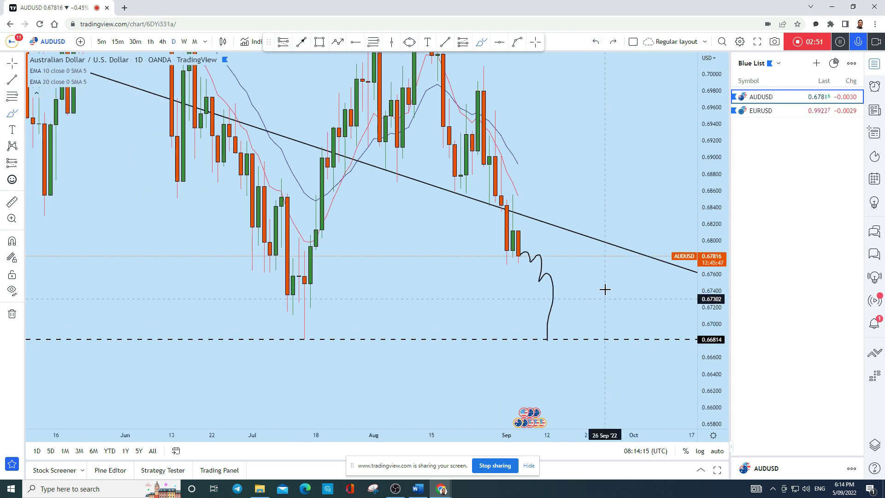
Switch the chart to the 4-hour timeframe, brush around the long upper wicks above the trend line and undo the stroke.
{"action": "left_click", "coordinate": [166, 40]}
{"action": "scroll", "coordinate": [650, 246], "scroll_direction": "up", "scroll_amount": 3}
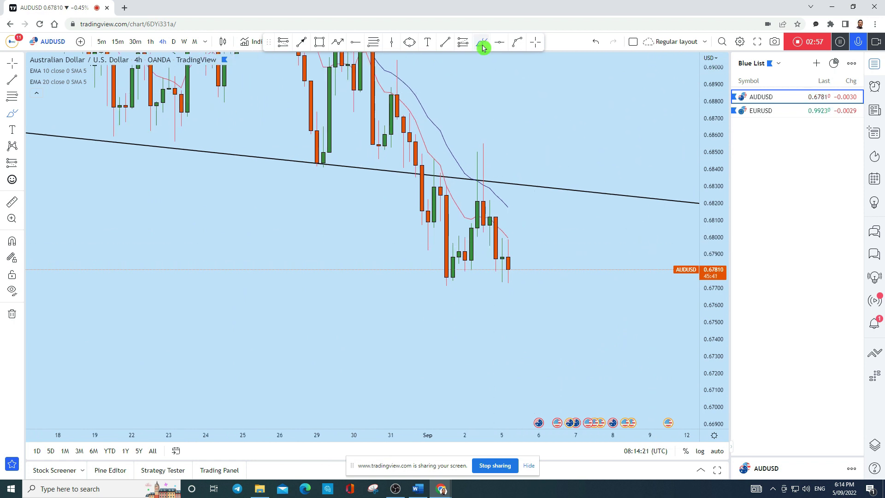
{"action": "left_click_drag", "start_coordinate": [490, 142], "coordinate": [463, 157]}
{"action": "left_click", "coordinate": [595, 42]}
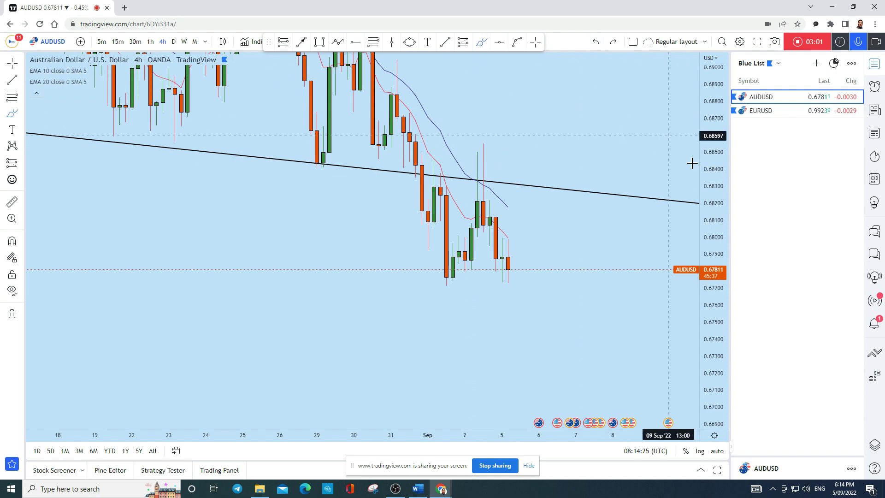
Brush downward strokes along the 2 September 13:00 upper wick and through the 4 September 21:00 bearish candle, undoing each.
{"action": "left_click_drag", "start_coordinate": [705, 164], "coordinate": [706, 224]}
{"action": "scroll", "coordinate": [572, 230], "scroll_direction": "down", "scroll_amount": 2}
{"action": "left_click_drag", "start_coordinate": [524, 170], "coordinate": [524, 240]}
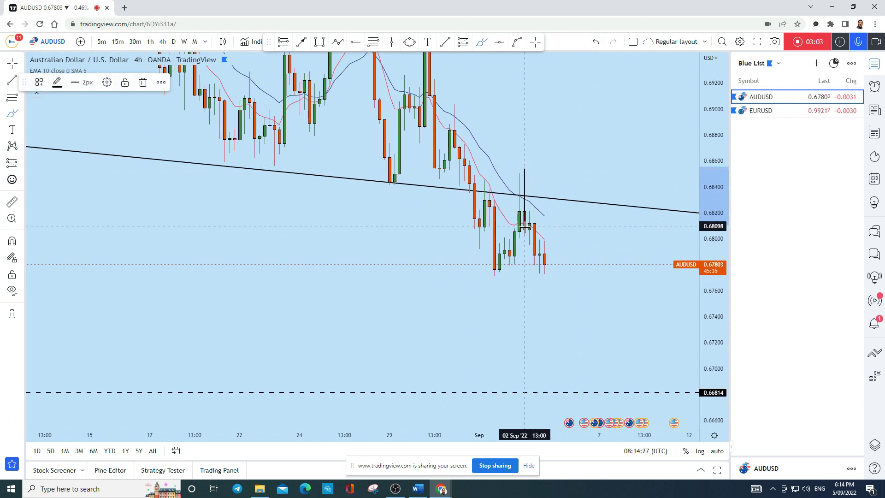
{"action": "left_click", "coordinate": [595, 41]}
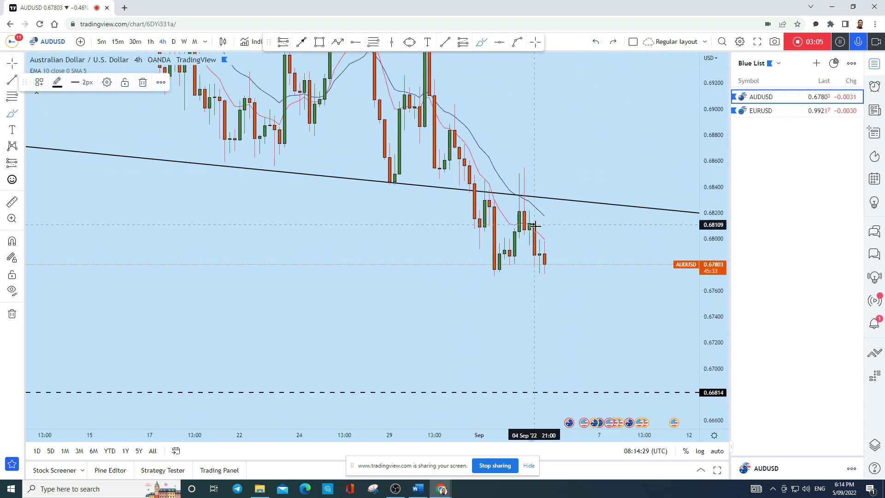
{"action": "left_click_drag", "start_coordinate": [533, 217], "coordinate": [532, 290]}
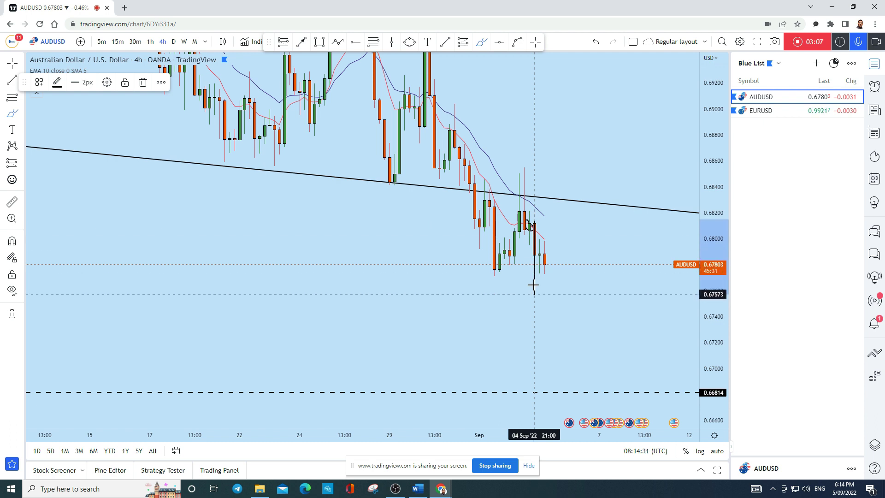
{"action": "left_click", "coordinate": [594, 42]}
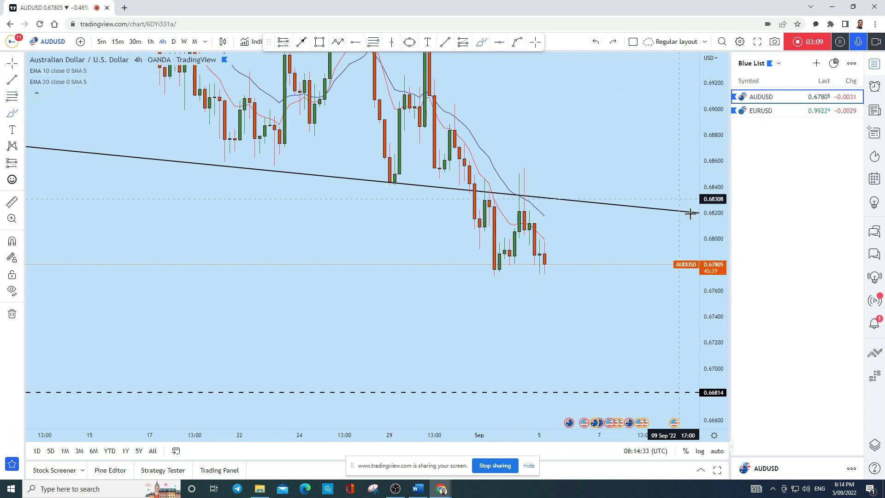
Brush a mark at the top of the 4 September 21:00 bearish candle and a stroke falling from it, undoing each.
{"action": "scroll", "coordinate": [519, 221], "scroll_direction": "up", "scroll_amount": 4}
{"action": "mouse_move", "coordinate": [465, 209]}
{"action": "left_mouse_down"}
{"action": "mouse_move", "coordinate": [433, 205]}
{"action": "mouse_move", "coordinate": [441, 219]}
{"action": "left_mouse_up"}
{"action": "left_click", "coordinate": [596, 43]}
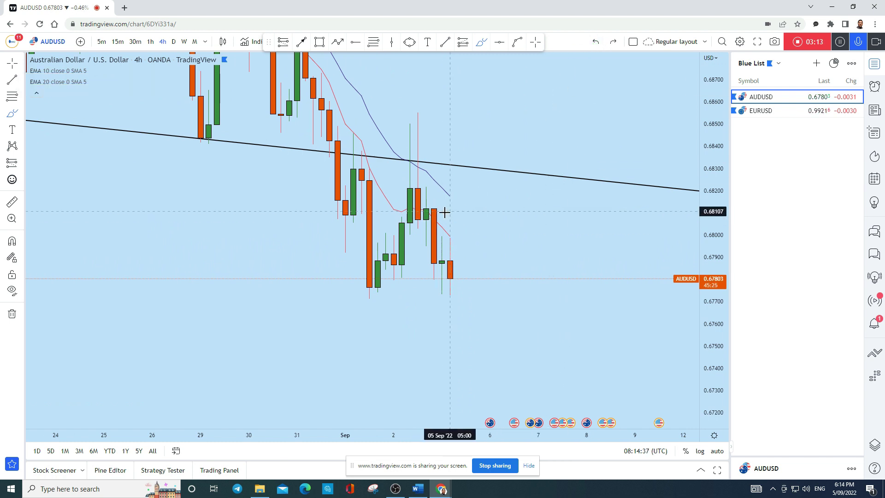
{"action": "left_click_drag", "start_coordinate": [432, 208], "coordinate": [441, 297]}
{"action": "key", "text": "ctrl+z"}
Brush a circle around the current 4-hour candle with a line dropping beside it, and undo the marks.
{"action": "left_click_drag", "start_coordinate": [454, 264], "coordinate": [458, 250]}
{"action": "left_click_drag", "start_coordinate": [468, 308], "coordinate": [466, 307]}
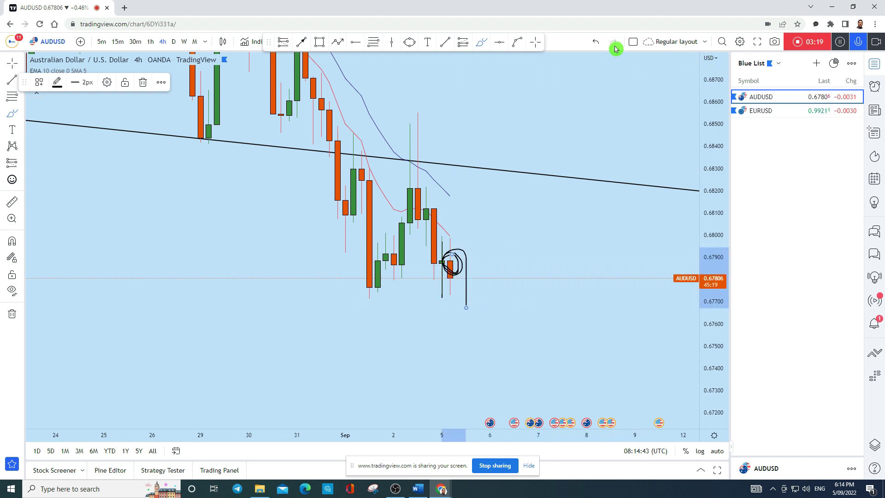
{"action": "left_click", "coordinate": [592, 40]}
{"action": "scroll", "coordinate": [601, 214], "scroll_direction": "down", "scroll_amount": 4}
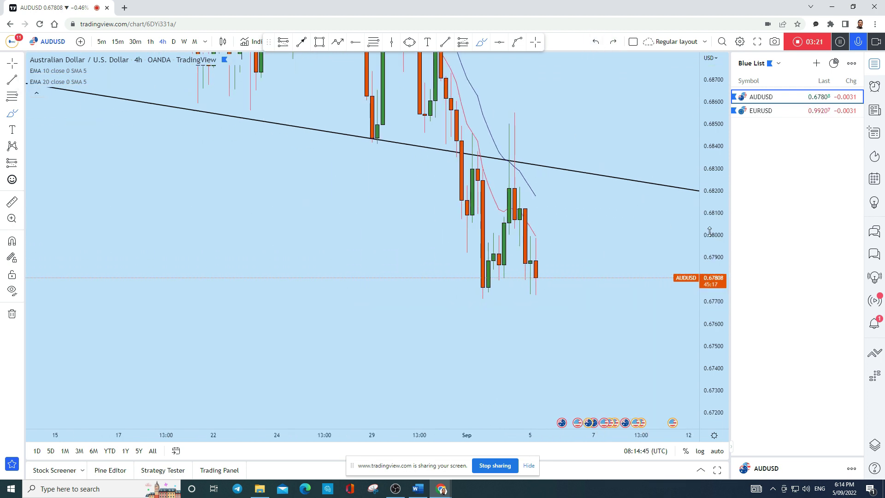
Brush a large loop around the September 4-hour candles and a curve extending the falling 20 EMA, undoing each stroke.
{"action": "scroll", "coordinate": [518, 275], "scroll_direction": "up", "scroll_amount": 2}
{"action": "mouse_move", "coordinate": [525, 207]}
{"action": "left_mouse_down"}
{"action": "mouse_move", "coordinate": [493, 172]}
{"action": "mouse_move", "coordinate": [469, 177]}
{"action": "mouse_move", "coordinate": [438, 273]}
{"action": "mouse_move", "coordinate": [525, 241]}
{"action": "mouse_move", "coordinate": [527, 208]}
{"action": "left_mouse_up"}
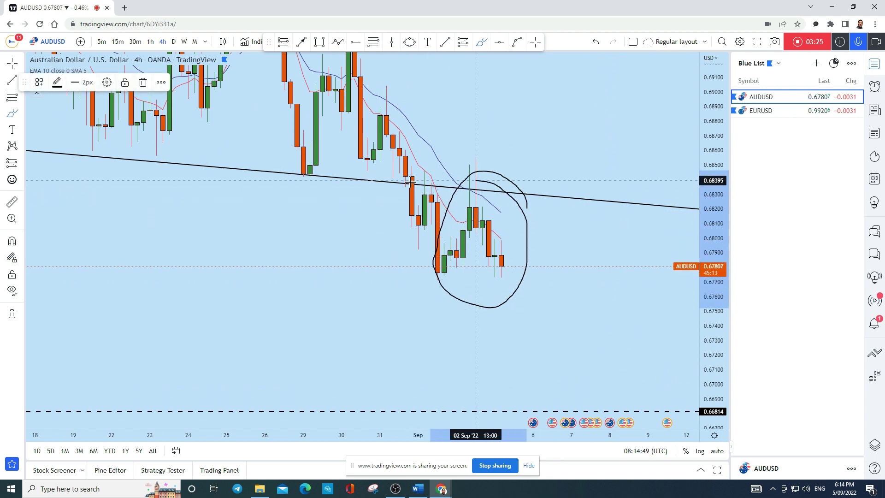
{"action": "left_click", "coordinate": [595, 41]}
{"action": "mouse_move", "coordinate": [424, 140]}
{"action": "left_mouse_down"}
{"action": "mouse_move", "coordinate": [484, 195]}
{"action": "mouse_move", "coordinate": [564, 297]}
{"action": "left_mouse_up"}
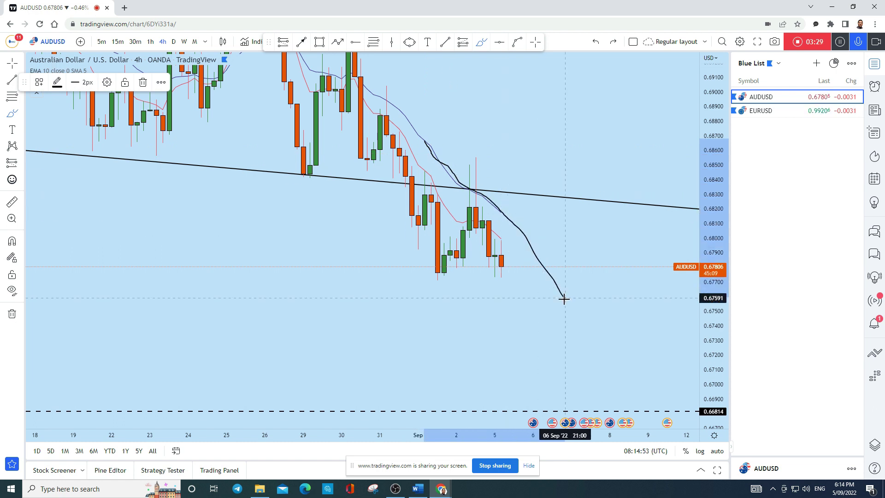
{"action": "left_click", "coordinate": [596, 41]}
Brush a falling path from the current 4-hour candle toward the dashed 0.66814 support line and undo it.
{"action": "scroll", "coordinate": [613, 212], "scroll_direction": "down", "scroll_amount": 2}
{"action": "mouse_move", "coordinate": [544, 264]}
{"action": "left_mouse_down"}
{"action": "mouse_move", "coordinate": [559, 248]}
{"action": "mouse_move", "coordinate": [595, 346]}
{"action": "mouse_move", "coordinate": [599, 410]}
{"action": "mouse_move", "coordinate": [615, 391]}
{"action": "mouse_move", "coordinate": [593, 405]}
{"action": "mouse_move", "coordinate": [607, 401]}
{"action": "left_mouse_up"}
{"action": "left_click", "coordinate": [593, 41]}
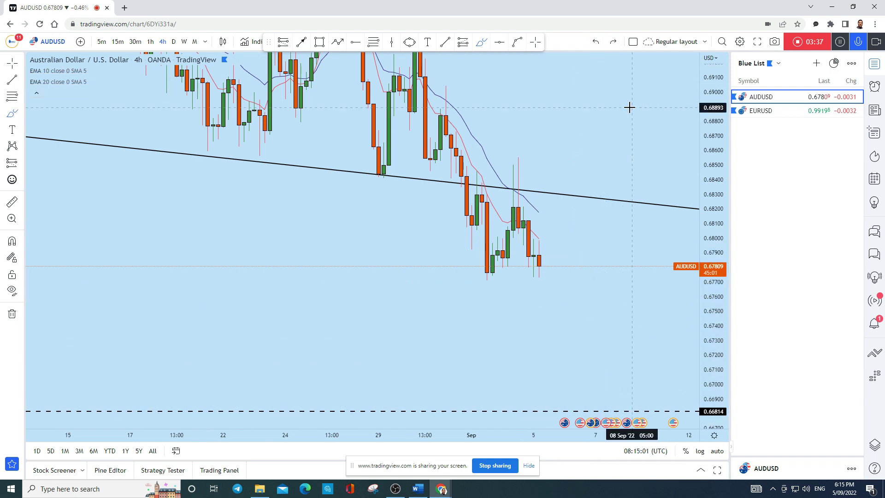
Draw a thin horizontal rectangle from 30 August to 9 September 2022 between about 0.67802 and 0.67815 across the recent lows.
{"action": "scroll", "coordinate": [616, 271], "scroll_direction": "up", "scroll_amount": 3}
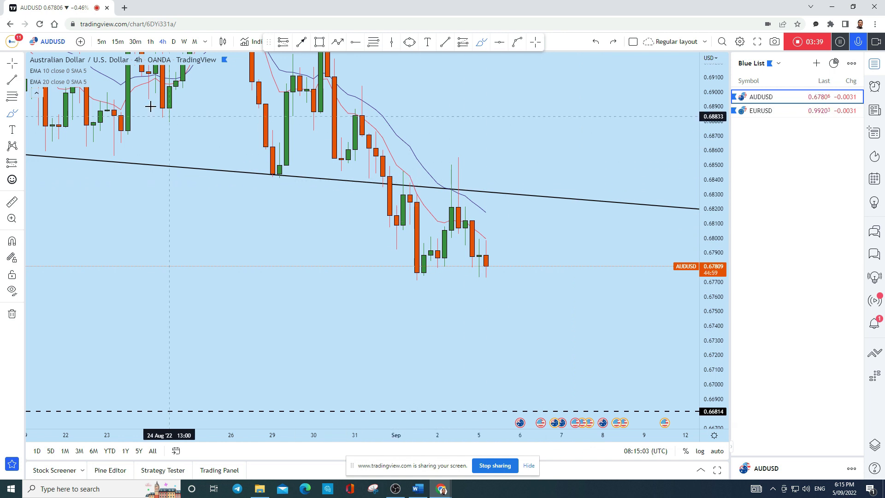
{"action": "scroll", "coordinate": [620, 312], "scroll_direction": "down", "scroll_amount": 3}
{"action": "left_click_drag", "start_coordinate": [620, 312], "coordinate": [566, 272]}
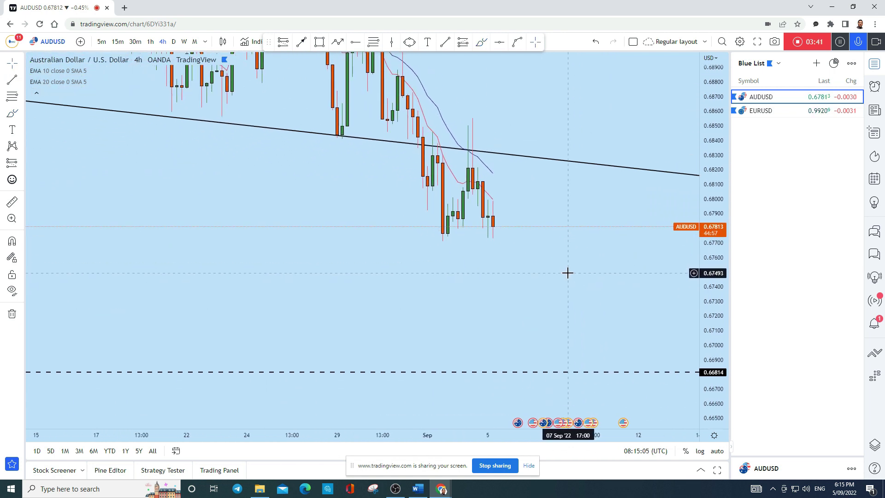
{"action": "scroll", "coordinate": [563, 255], "scroll_direction": "up", "scroll_amount": 2}
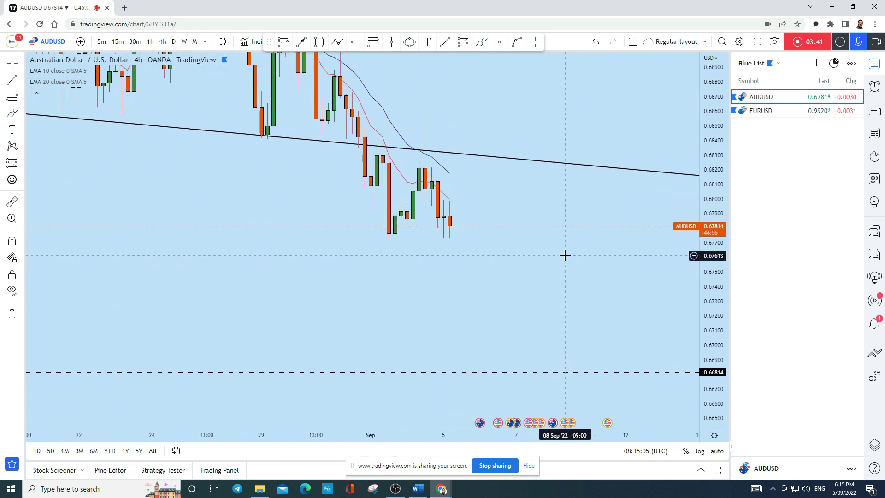
{"action": "left_click", "coordinate": [482, 51]}
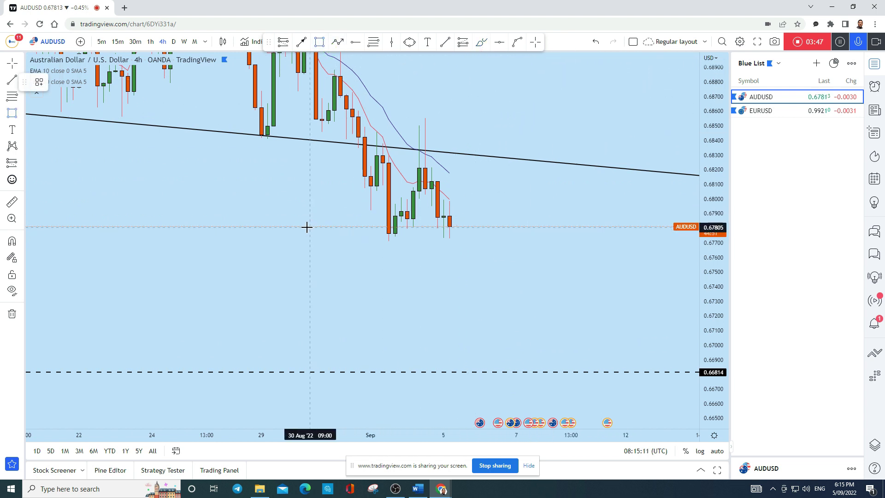
{"action": "left_click_drag", "start_coordinate": [303, 227], "coordinate": [595, 227]}
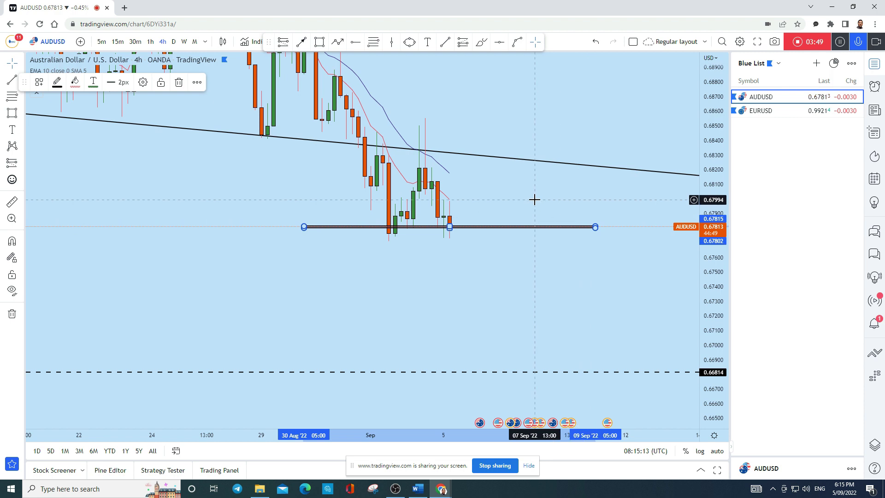
Brush a stroke below the rectangle and a path rising to the trend line and falling below the rectangle, undoing each.
{"action": "mouse_move", "coordinate": [407, 252]}
{"action": "left_mouse_down"}
{"action": "mouse_move", "coordinate": [425, 243]}
{"action": "mouse_move", "coordinate": [446, 142]}
{"action": "mouse_move", "coordinate": [450, 241]}
{"action": "mouse_move", "coordinate": [482, 306]}
{"action": "left_mouse_up"}
{"action": "left_click", "coordinate": [597, 42]}
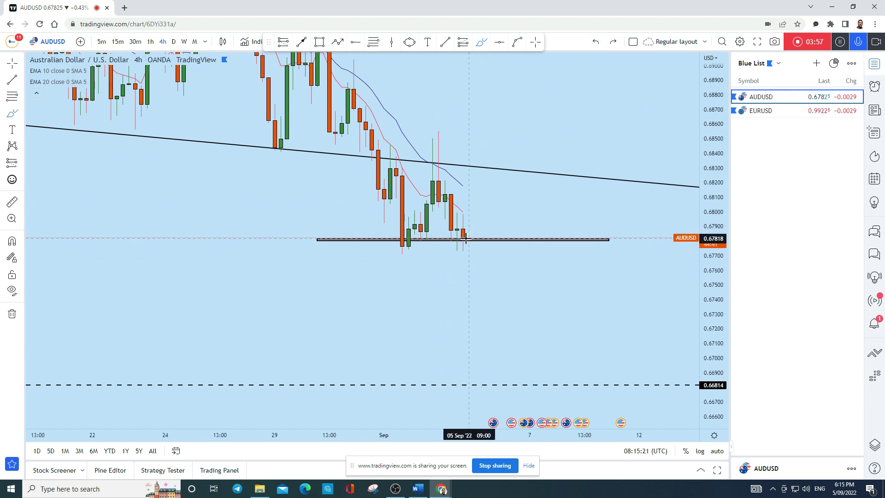
{"action": "left_click_drag", "start_coordinate": [469, 236], "coordinate": [471, 212]}
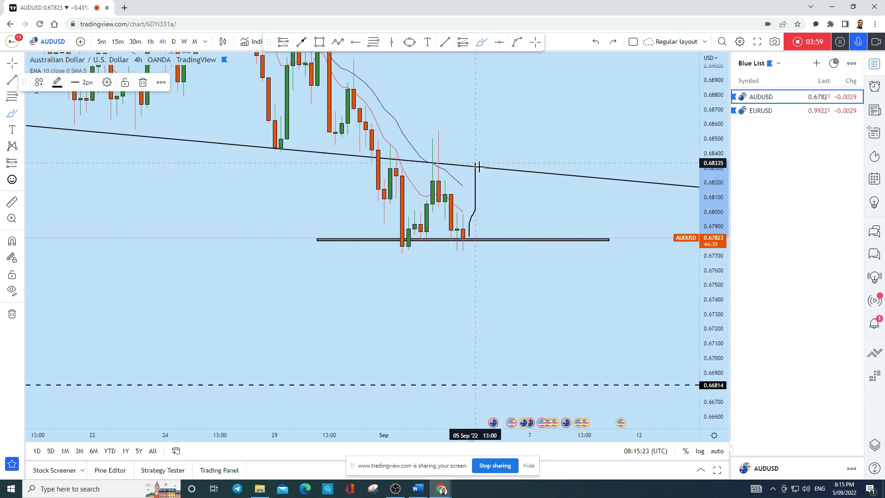
{"action": "left_click_drag", "start_coordinate": [500, 262], "coordinate": [505, 296]}
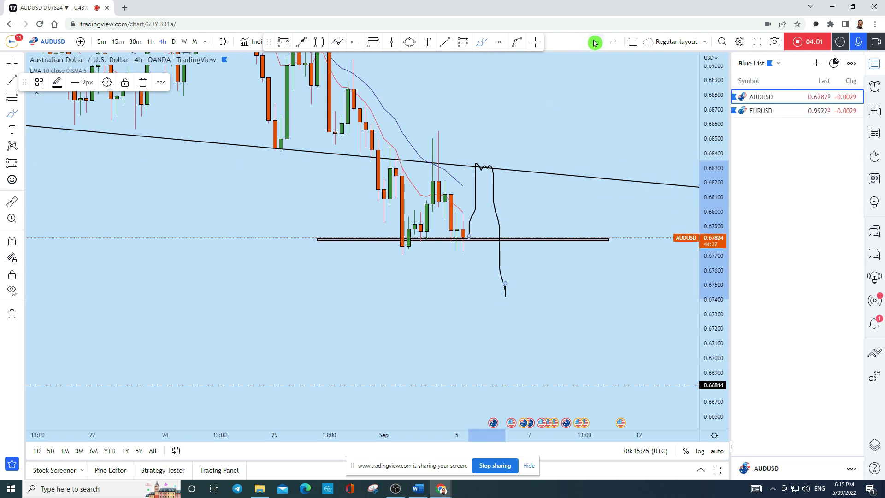
{"action": "left_click", "coordinate": [595, 43]}
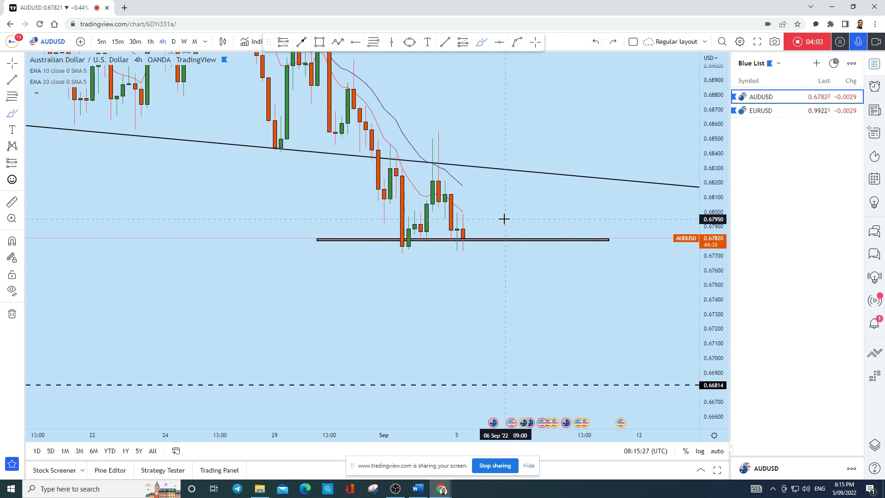
Brush candle marks through the rectangle beside the current candle, then draw a path arrow from below it, retesting it and falling to 0.66814 support.
{"action": "left_click_drag", "start_coordinate": [460, 220], "coordinate": [463, 230]}
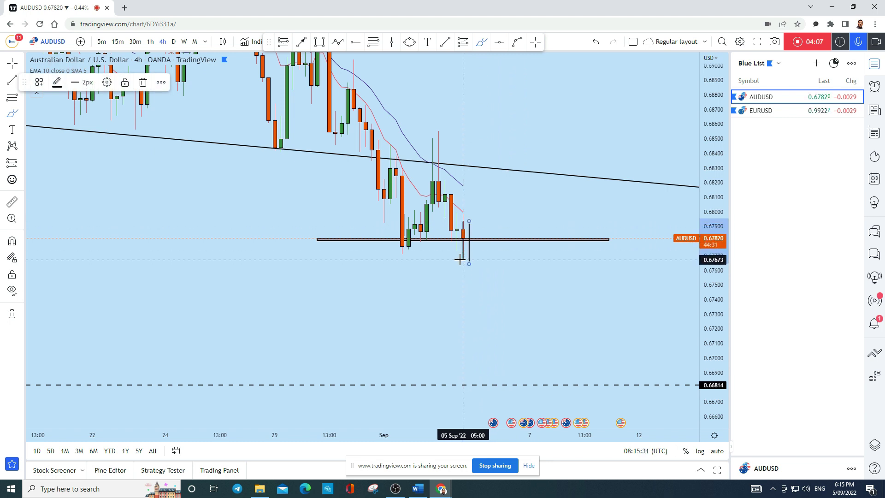
{"action": "left_click_drag", "start_coordinate": [471, 247], "coordinate": [475, 270]}
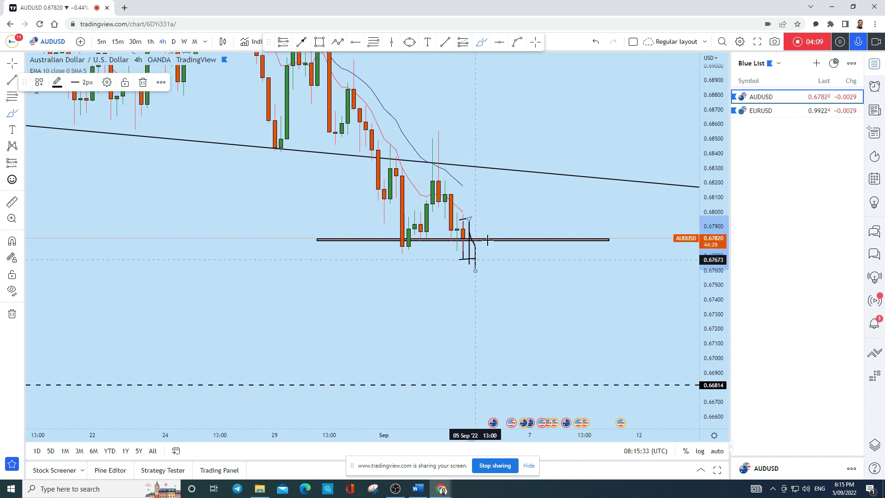
{"action": "left_click", "coordinate": [336, 43]}
{"action": "left_click", "coordinate": [469, 261]}
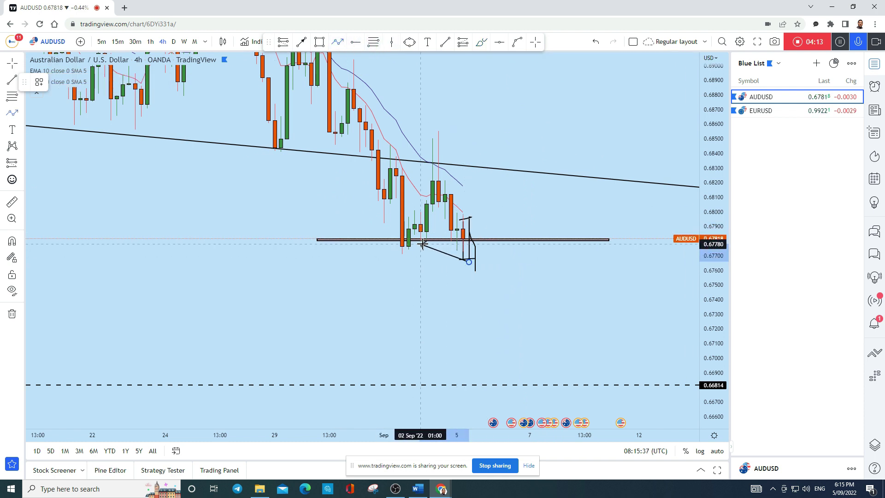
{"action": "left_click", "coordinate": [488, 239]}
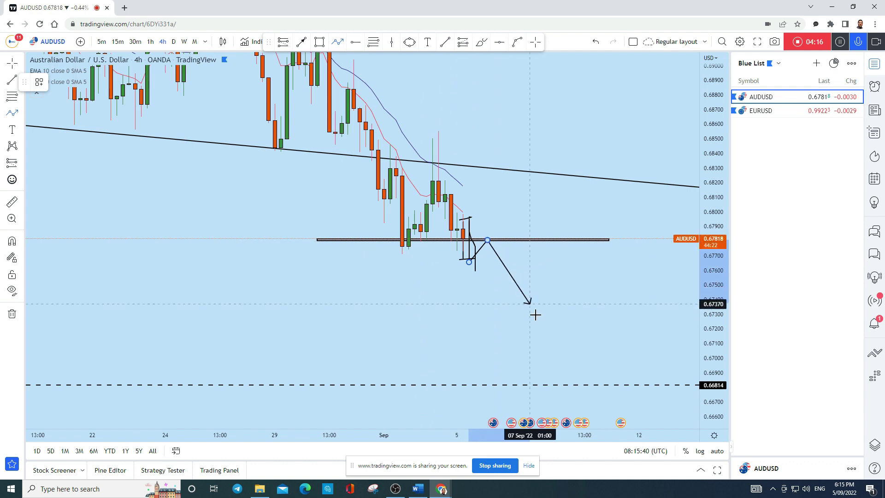
{"action": "double_click", "coordinate": [559, 379]}
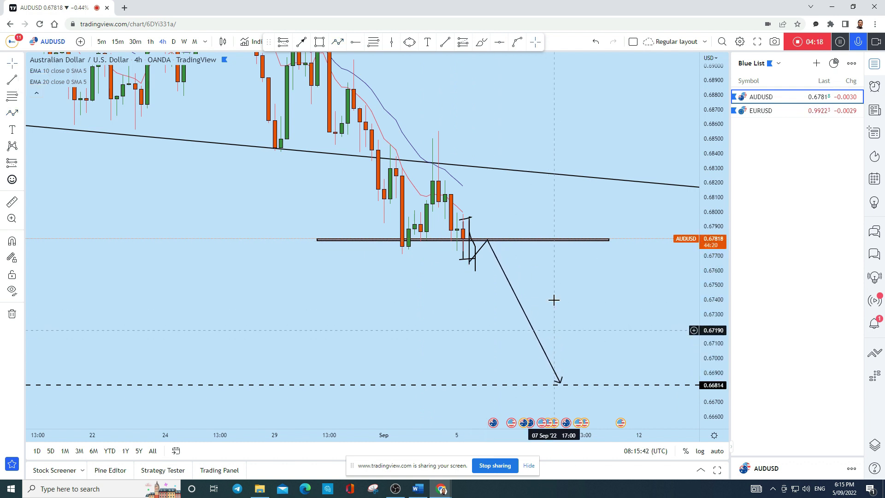
Draw an ellipse around the path's retest corner at the thin rectangle.
{"action": "left_click", "coordinate": [411, 42]}
{"action": "left_click", "coordinate": [481, 249]}
{"action": "left_click", "coordinate": [493, 222]}
{"action": "left_click", "coordinate": [498, 237]}
{"action": "left_click", "coordinate": [602, 208]}
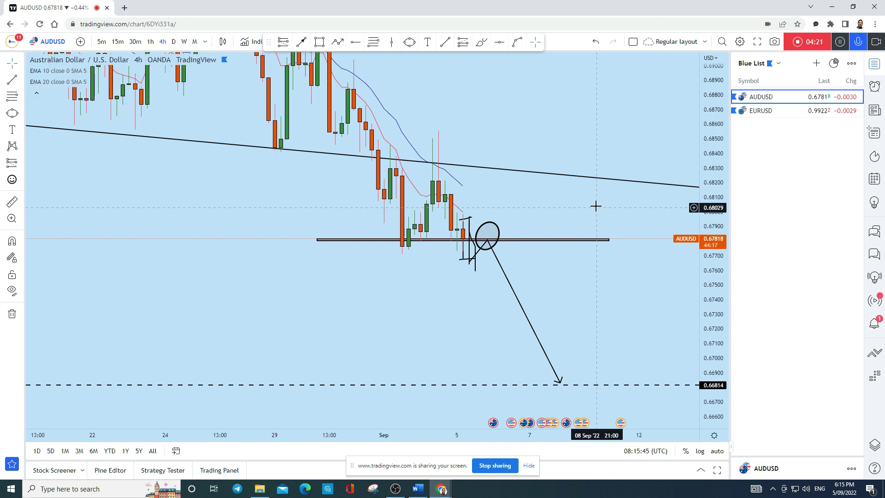
{"action": "scroll", "coordinate": [604, 207], "scroll_direction": "right", "scroll_amount": 3}
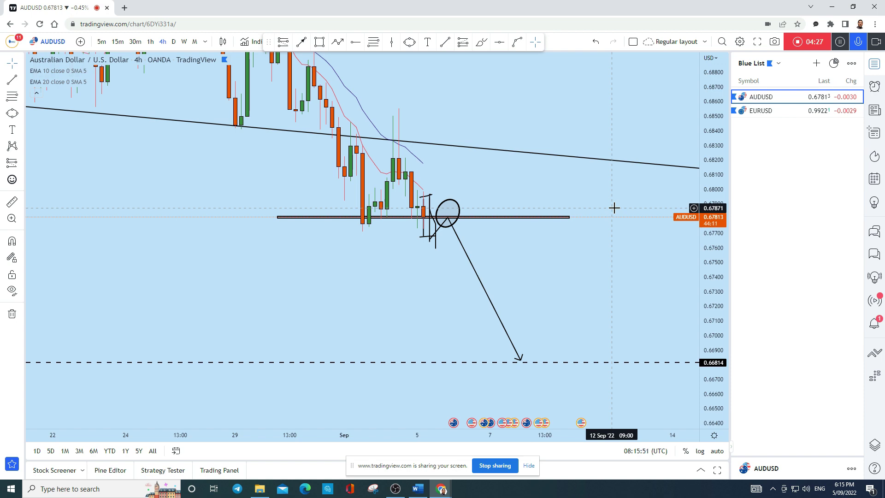
Switch the chart to EURUSD and centre the recent 4-hour candles with empty space after and below them.
{"action": "left_click", "coordinate": [779, 111]}
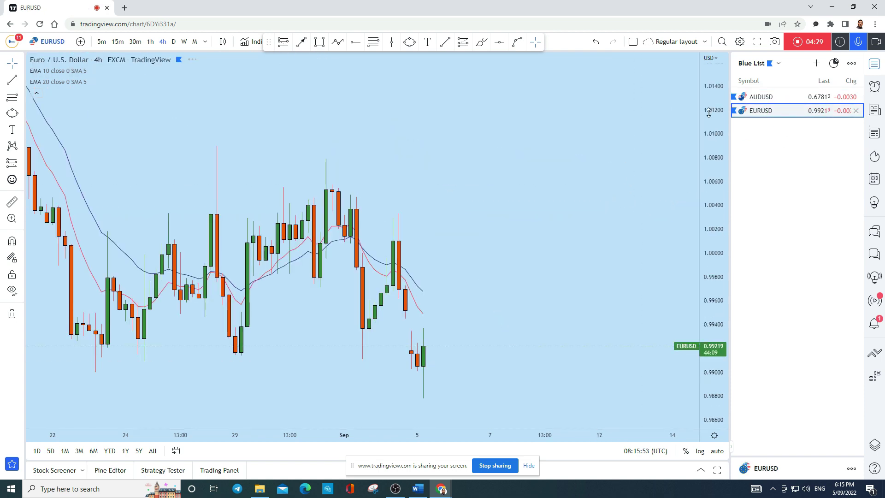
{"action": "scroll", "coordinate": [462, 184], "scroll_direction": "up", "scroll_amount": 3}
{"action": "left_click", "coordinate": [22, 63]}
{"action": "left_click_drag", "start_coordinate": [464, 298], "coordinate": [503, 185]}
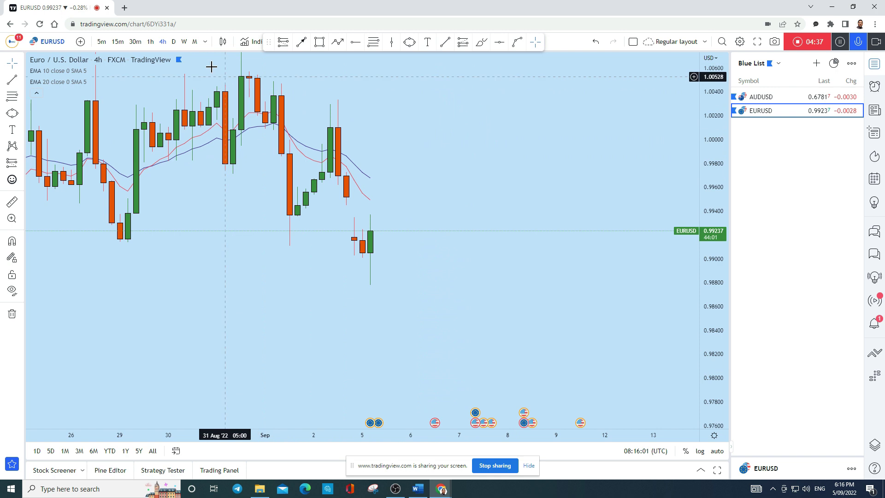
Set the EURUSD chart to the monthly timeframe and fit the 2022 decline into view.
{"action": "left_click", "coordinate": [195, 42]}
{"action": "left_click_drag", "start_coordinate": [708, 166], "coordinate": [715, 421]}
{"action": "scroll", "coordinate": [558, 363], "scroll_direction": "down", "scroll_amount": 3}
{"action": "left_click_drag", "start_coordinate": [712, 300], "coordinate": [712, 402]}
{"action": "scroll", "coordinate": [611, 366], "scroll_direction": "down", "scroll_amount": 2}
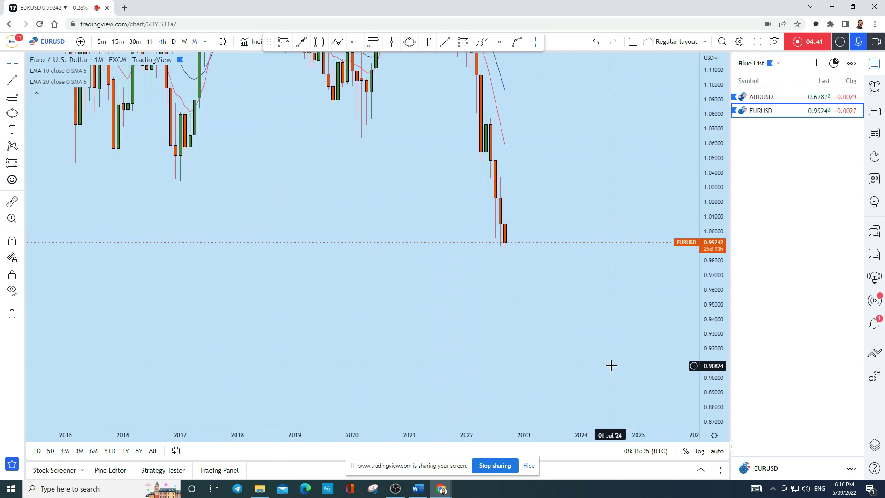
{"action": "scroll", "coordinate": [619, 324], "scroll_direction": "up", "scroll_amount": 3}
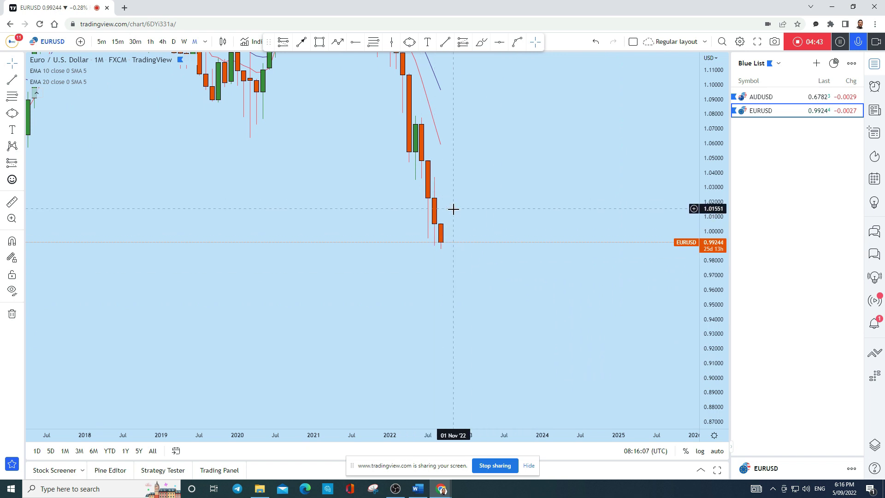
Brush a curve around the previous monthly candle's body, undoing the mark.
{"action": "left_click", "coordinate": [482, 43]}
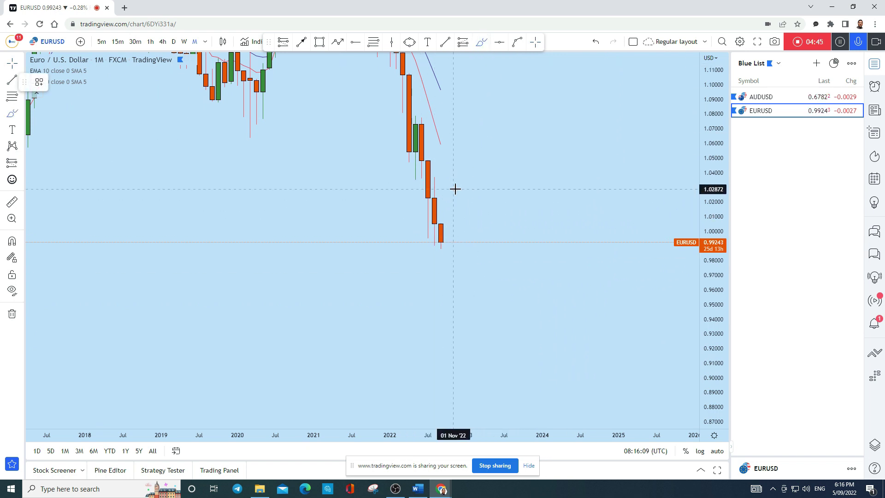
{"action": "left_click_drag", "start_coordinate": [426, 203], "coordinate": [447, 226]}
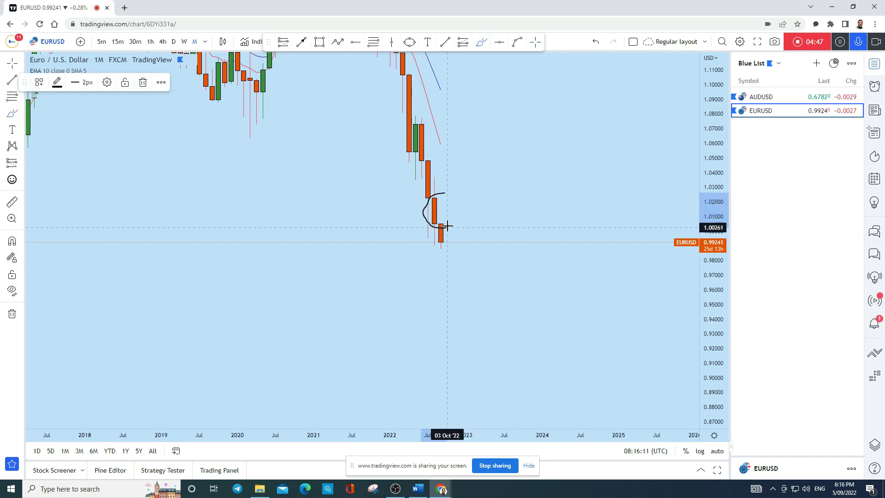
{"action": "left_click", "coordinate": [595, 42]}
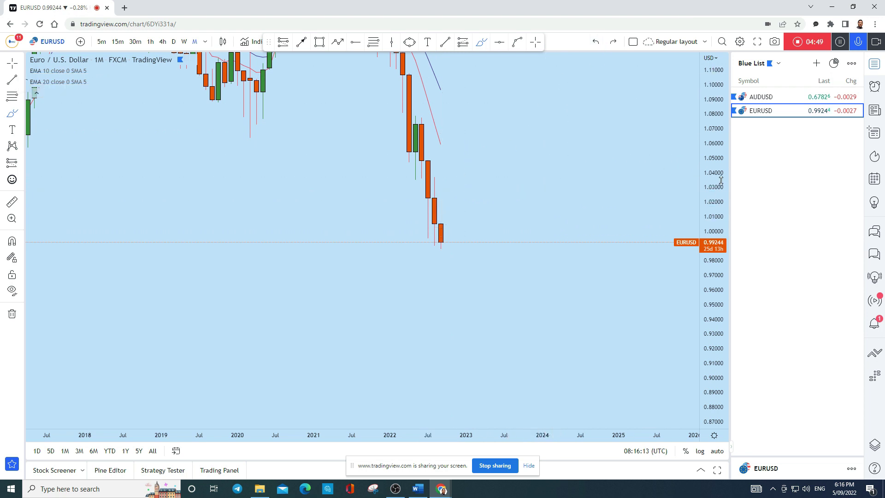
Place a dashed horizontal ray at about 1.0348 starting in August 2019, level with the early 2017 low.
{"action": "scroll", "coordinate": [653, 297], "scroll_direction": "down", "scroll_amount": 3}
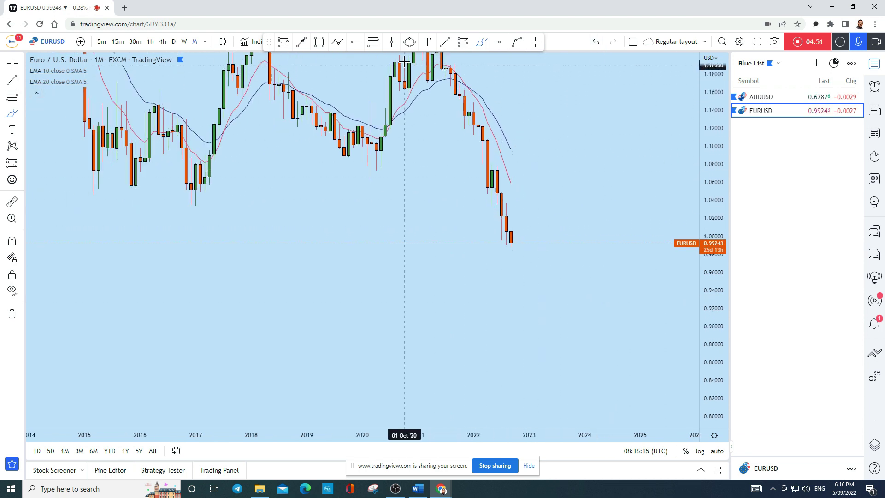
{"action": "left_click", "coordinate": [337, 205]}
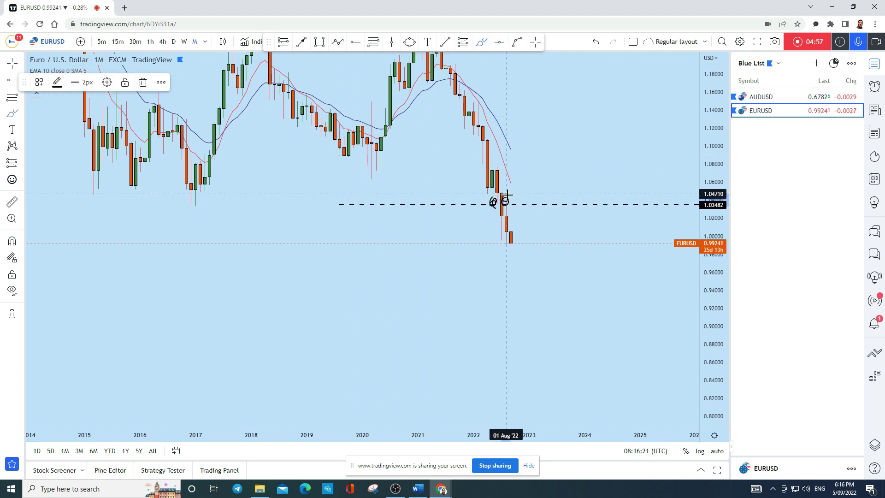
Brush marks where the monthly candles meet the ray and a falling path below the current candle, undoing them.
{"action": "left_click_drag", "start_coordinate": [505, 194], "coordinate": [515, 301]}
{"action": "left_click", "coordinate": [597, 40]}
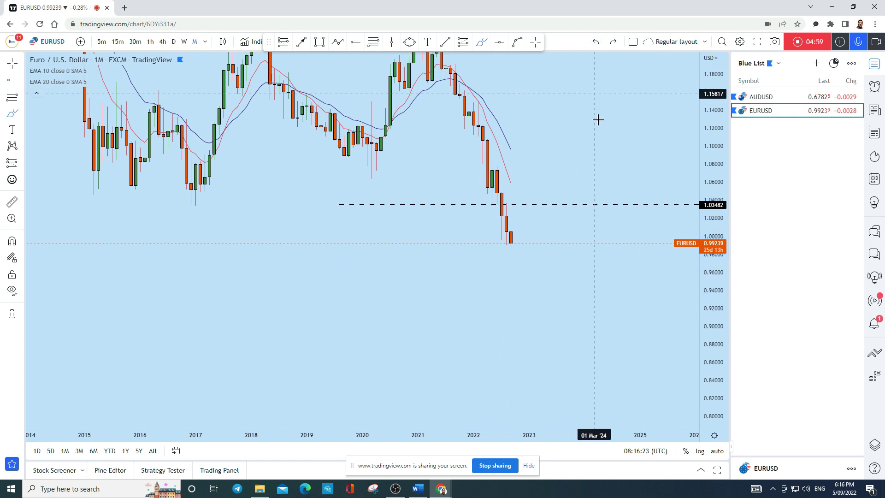
{"action": "scroll", "coordinate": [550, 253], "scroll_direction": "up", "scroll_amount": 2}
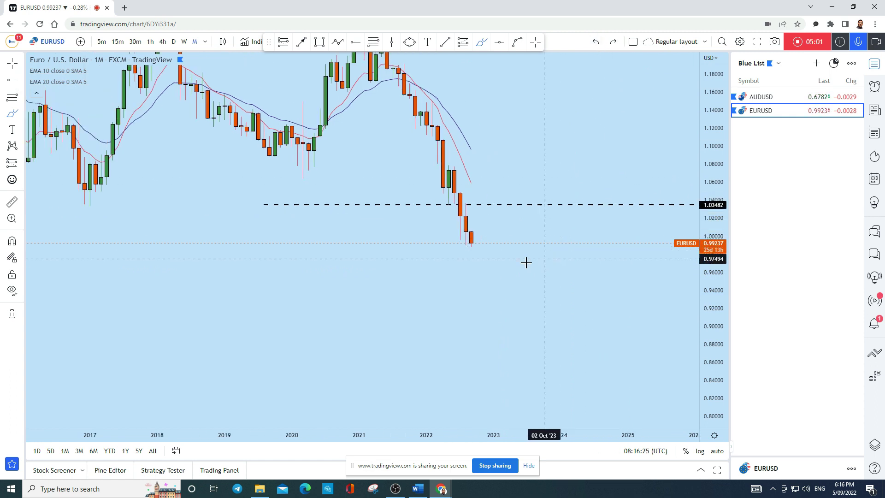
{"action": "mouse_move", "coordinate": [477, 243]}
{"action": "left_mouse_down"}
{"action": "mouse_move", "coordinate": [496, 336]}
{"action": "mouse_move", "coordinate": [518, 322]}
{"action": "mouse_move", "coordinate": [508, 334]}
{"action": "left_mouse_up"}
{"action": "left_click", "coordinate": [597, 46]}
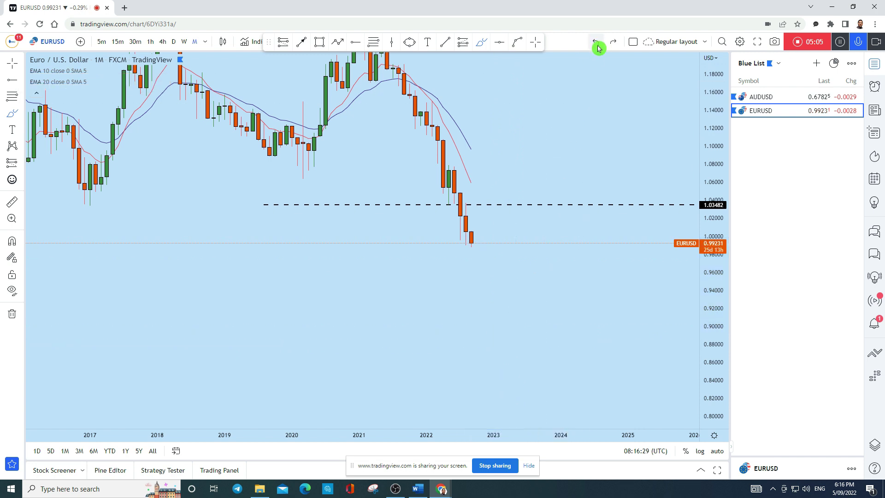
Set EURUSD to the weekly timeframe and enlarge the latest candles below the 1.03482 ray.
{"action": "left_click", "coordinate": [184, 42]}
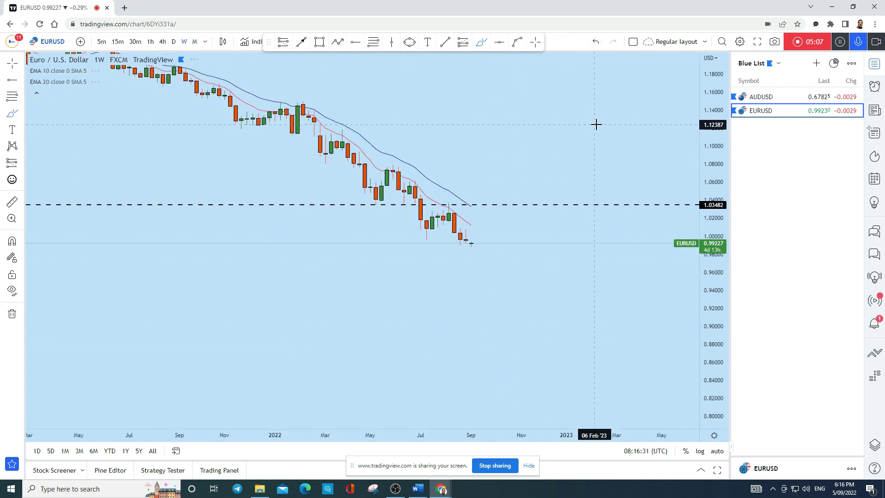
{"action": "left_click_drag", "start_coordinate": [713, 330], "coordinate": [712, 92]}
{"action": "scroll", "coordinate": [596, 175], "scroll_direction": "up", "scroll_amount": 3}
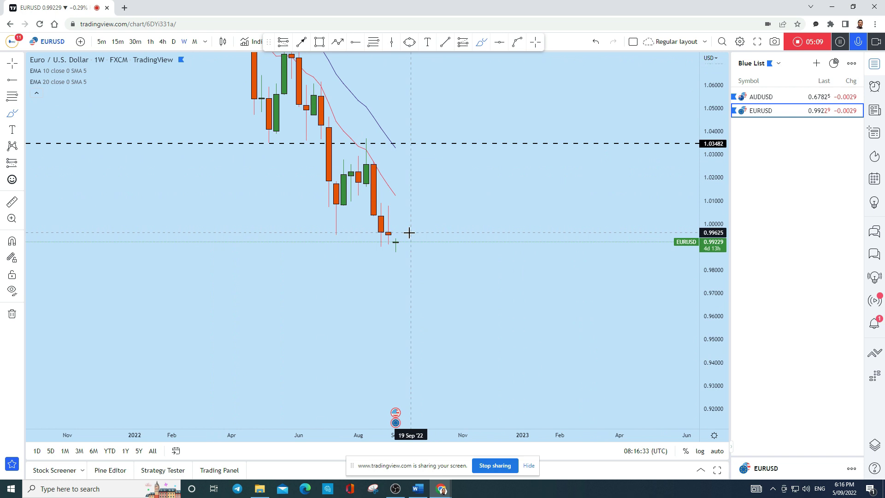
Brush ovals around the 29 August weekly candle's close and a stroke along its wick, undoing each mark.
{"action": "left_click_drag", "start_coordinate": [404, 235], "coordinate": [387, 238]}
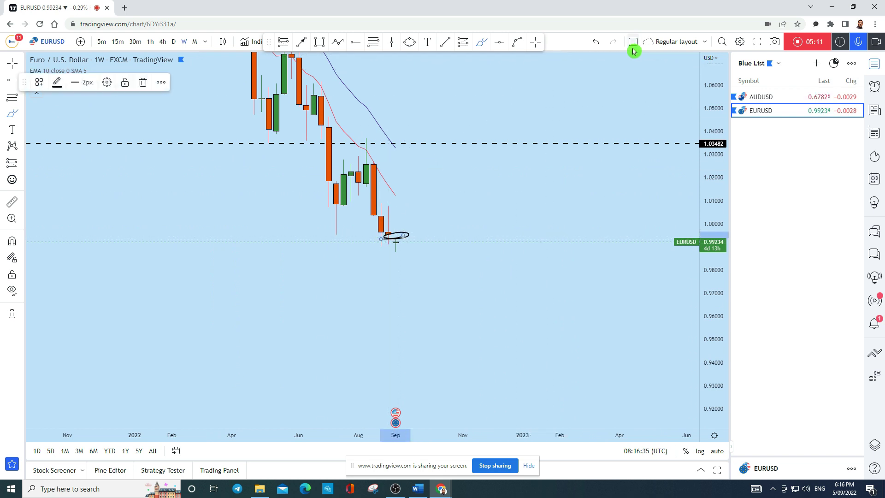
{"action": "left_click", "coordinate": [594, 42]}
{"action": "left_click_drag", "start_coordinate": [387, 203], "coordinate": [388, 219]}
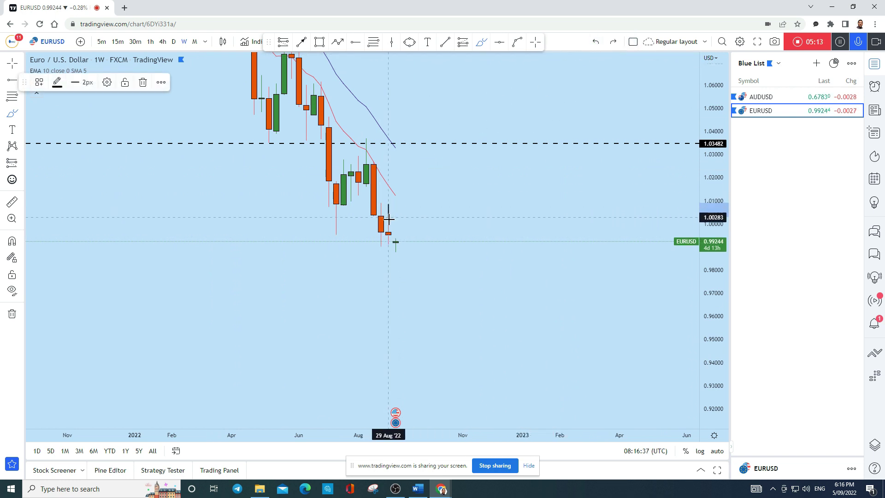
{"action": "left_click_drag", "start_coordinate": [389, 265], "coordinate": [388, 264]}
{"action": "left_click", "coordinate": [595, 42]}
{"action": "left_click_drag", "start_coordinate": [401, 236], "coordinate": [385, 237]}
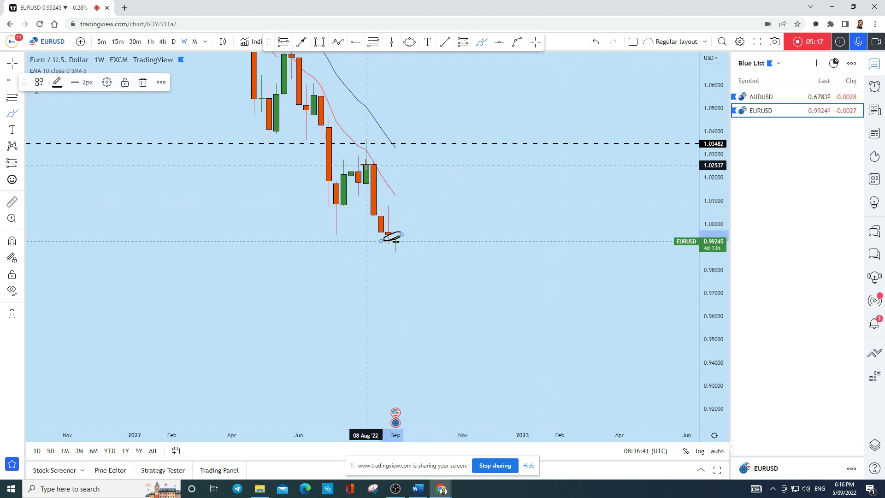
{"action": "left_click", "coordinate": [596, 43]}
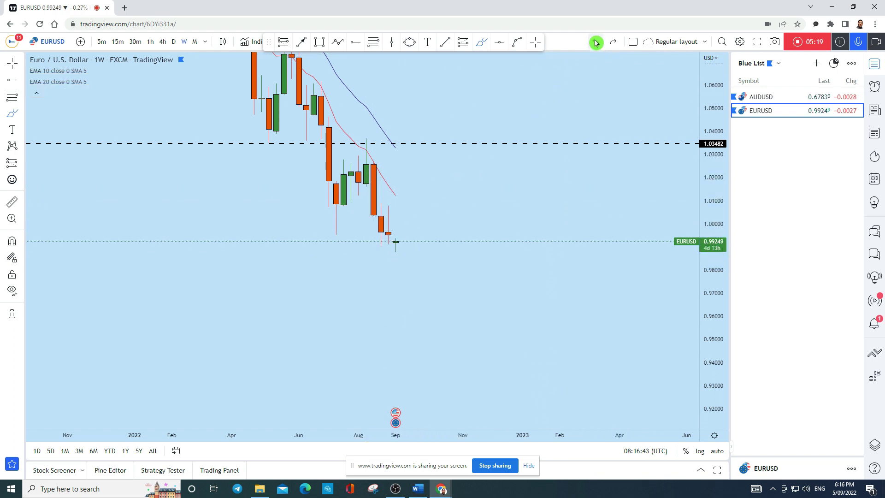
Brush a short path from the current weekly candle and a horizontal stroke at about 0.9933, undoing both.
{"action": "left_click_drag", "start_coordinate": [395, 242], "coordinate": [402, 244]}
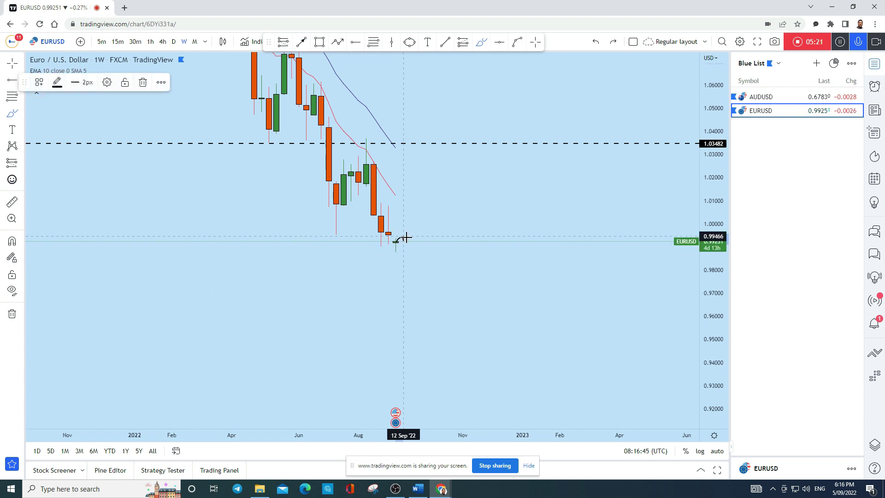
{"action": "left_click", "coordinate": [595, 42]}
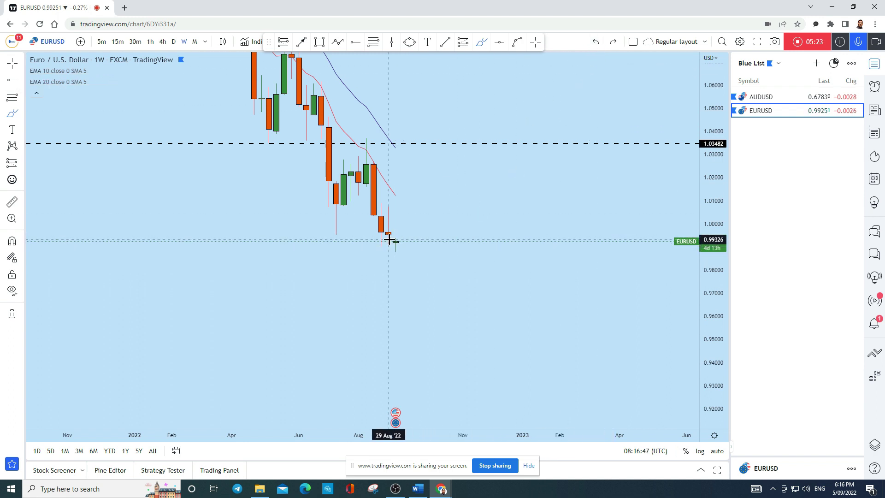
{"action": "left_click_drag", "start_coordinate": [388, 239], "coordinate": [433, 239]}
{"action": "left_click", "coordinate": [594, 43]}
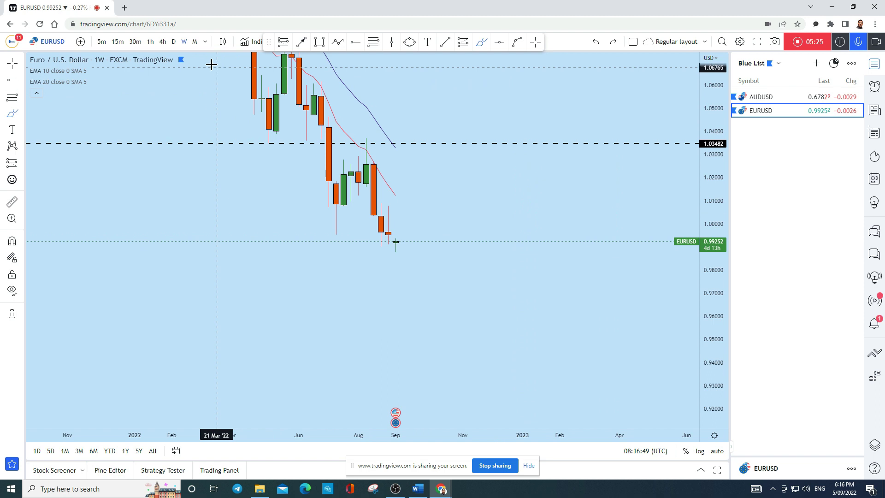
Set EURUSD to the daily timeframe and circle the current candle's lower wick with the brush, undoing the mark.
{"action": "left_click", "coordinate": [173, 42]}
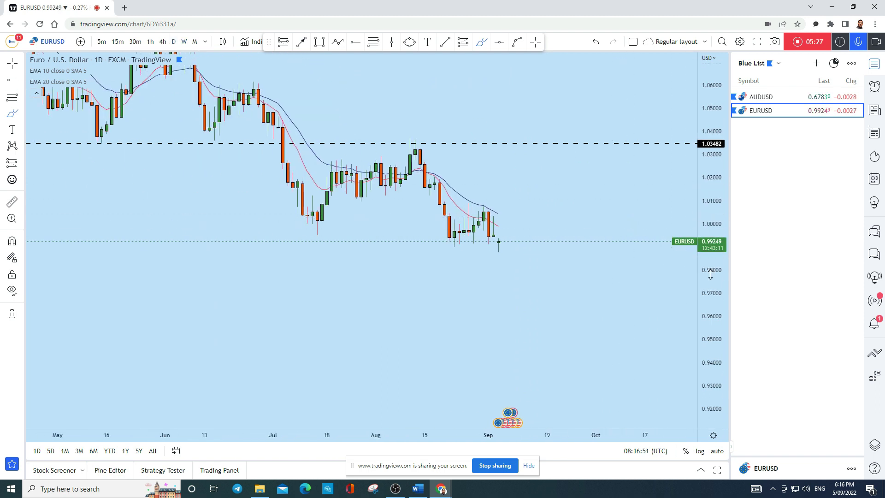
{"action": "left_click_drag", "start_coordinate": [711, 319], "coordinate": [705, 136]}
{"action": "scroll", "coordinate": [601, 202], "scroll_direction": "up", "scroll_amount": 3}
{"action": "left_click_drag", "start_coordinate": [716, 296], "coordinate": [716, 176]}
{"action": "mouse_move", "coordinate": [430, 277]}
{"action": "left_mouse_down"}
{"action": "mouse_move", "coordinate": [448, 259]}
{"action": "mouse_move", "coordinate": [445, 276]}
{"action": "mouse_move", "coordinate": [445, 268]}
{"action": "left_mouse_up"}
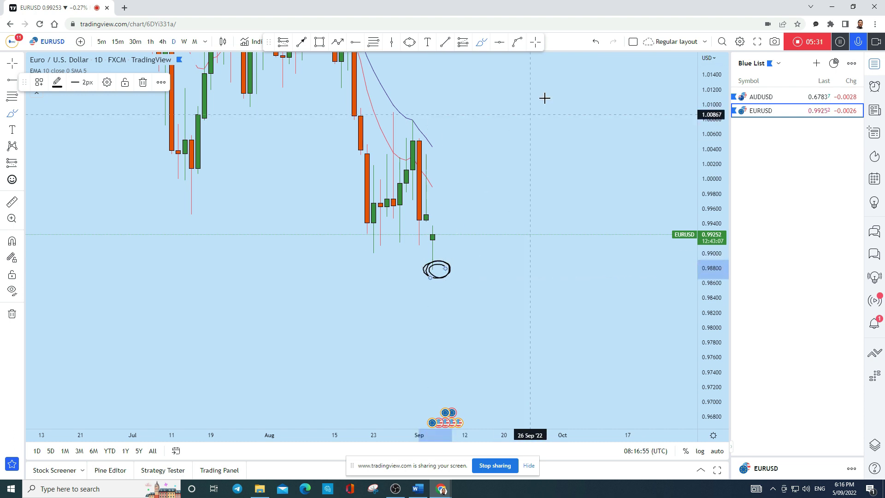
{"action": "left_click", "coordinate": [594, 41]}
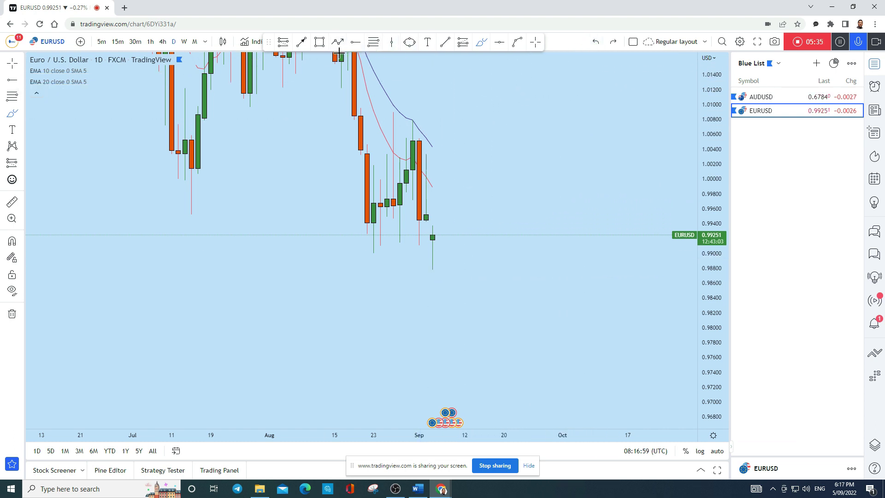
Draw a rising trend line under the daily lows from 22 August 2022 at 0.99044 to 19 September at 0.99936.
{"action": "left_click", "coordinate": [441, 44]}
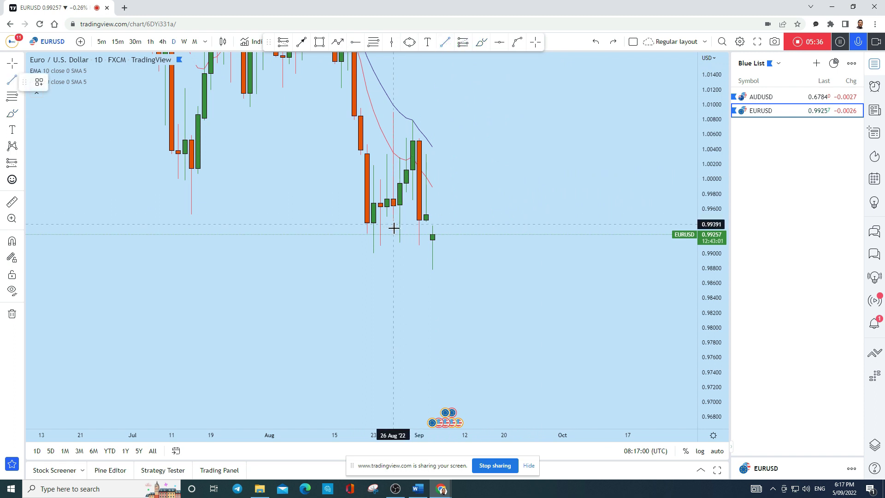
{"action": "left_click", "coordinate": [366, 250]}
{"action": "left_click", "coordinate": [496, 183]}
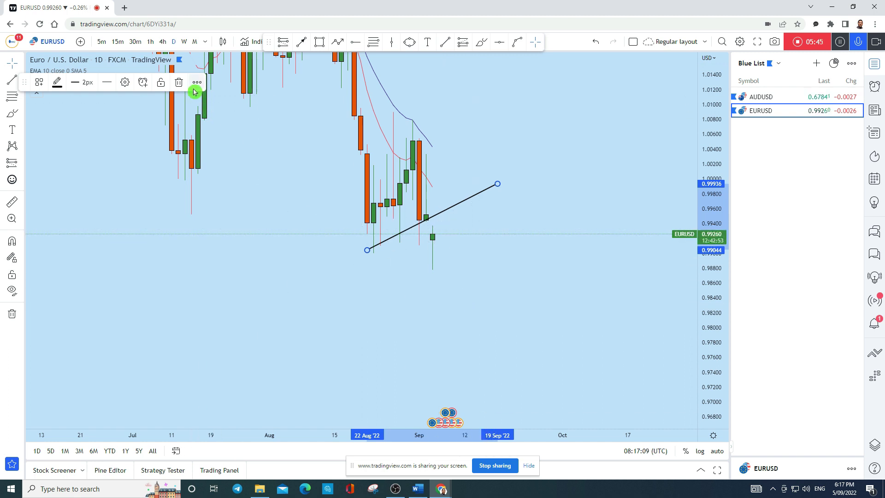
Switch to the 4-hour timeframe and move the trend line's ends to about 0.9893 and 1.0006, fitting it to the lows.
{"action": "left_click", "coordinate": [163, 41]}
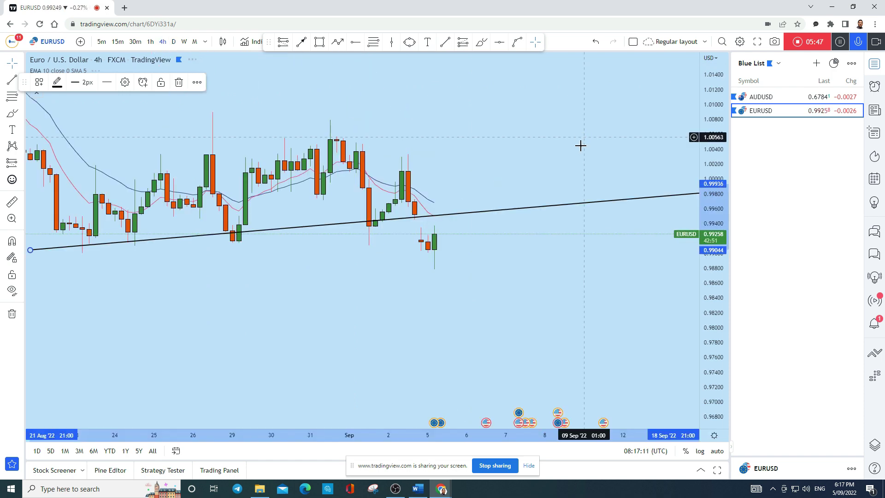
{"action": "scroll", "coordinate": [612, 258], "scroll_direction": "down", "scroll_amount": 5}
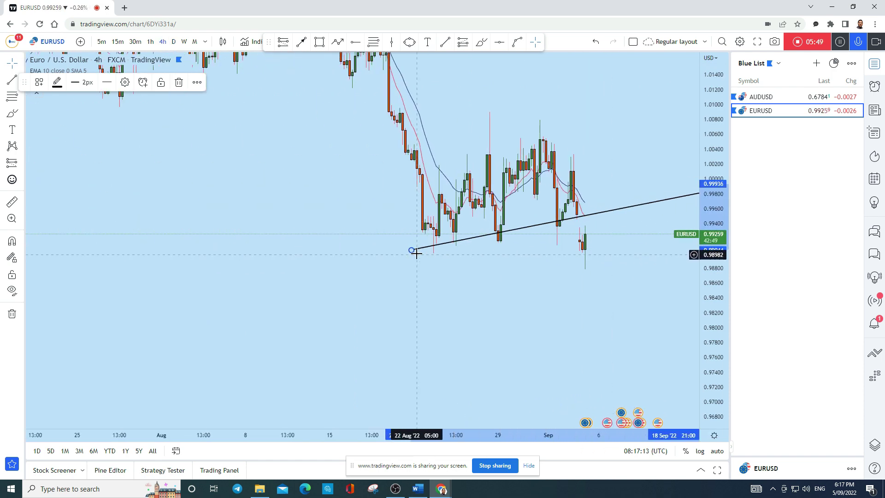
{"action": "left_click", "coordinate": [413, 257]}
{"action": "left_click_drag", "start_coordinate": [413, 257], "coordinate": [405, 261]}
{"action": "left_click_drag", "start_coordinate": [609, 111], "coordinate": [411, 150]}
{"action": "left_click_drag", "start_coordinate": [548, 223], "coordinate": [560, 213]}
{"action": "mouse_move", "coordinate": [208, 300]}
{"action": "left_mouse_down"}
{"action": "mouse_move", "coordinate": [198, 298]}
{"action": "mouse_move", "coordinate": [262, 280]}
{"action": "left_mouse_up"}
Circle the 4-hour lows along the rising trend line with the brush, undoing the marks.
{"action": "left_click", "coordinate": [481, 42]}
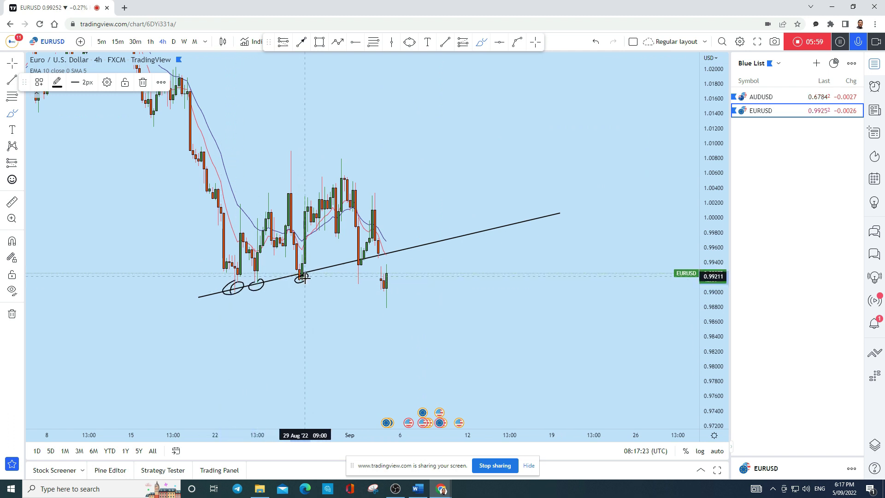
{"action": "left_click_drag", "start_coordinate": [363, 259], "coordinate": [358, 263]}
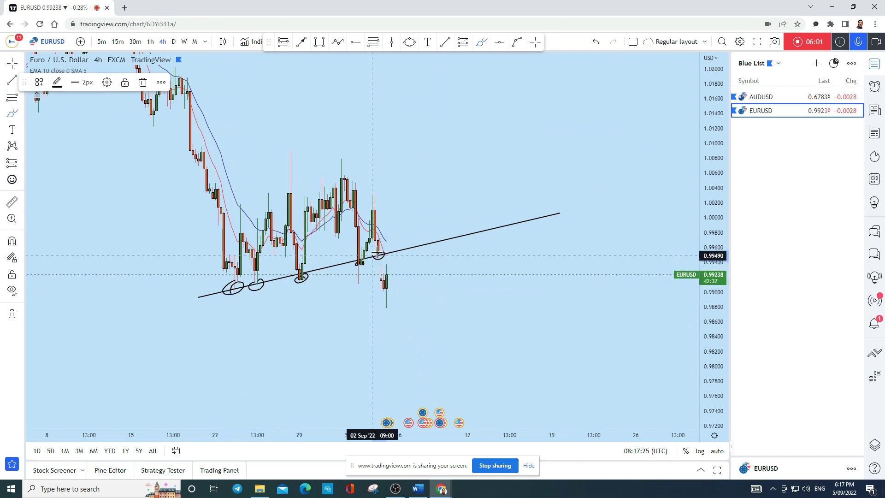
{"action": "left_click", "coordinate": [596, 42]}
{"action": "left_click", "coordinate": [598, 43]}
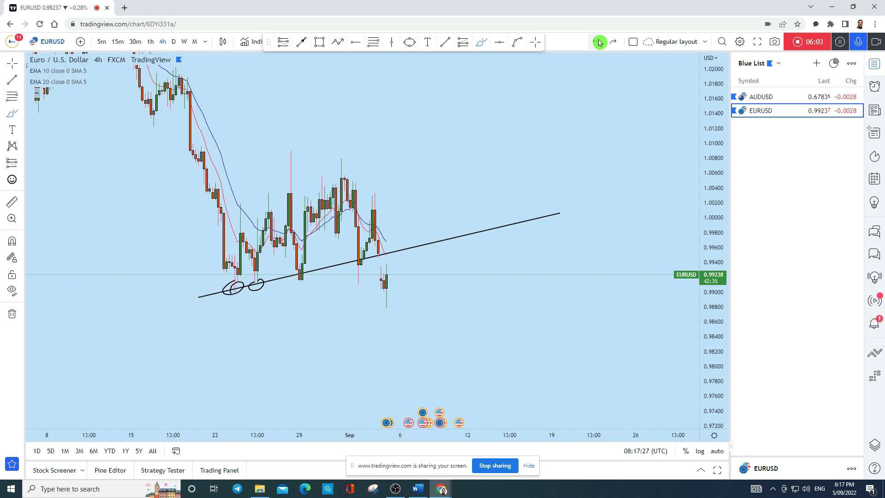
Brush strokes along the trend line and just below it on either side of the price gap, undoing them.
{"action": "scroll", "coordinate": [441, 302], "scroll_direction": "up", "scroll_amount": 3}
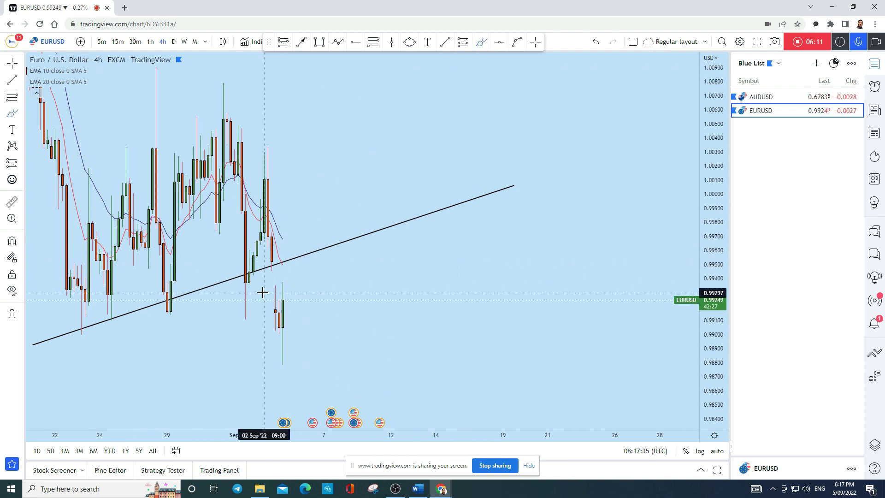
{"action": "mouse_move", "coordinate": [257, 292]}
{"action": "left_mouse_down"}
{"action": "mouse_move", "coordinate": [313, 274]}
{"action": "mouse_move", "coordinate": [313, 254]}
{"action": "mouse_move", "coordinate": [286, 259]}
{"action": "mouse_move", "coordinate": [309, 247]}
{"action": "left_mouse_up"}
{"action": "left_click", "coordinate": [598, 44]}
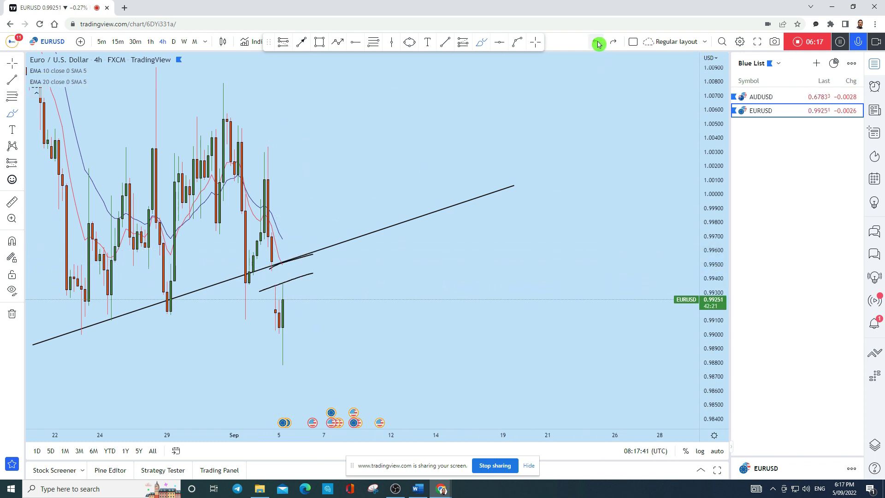
Sketch a projected rebound to the rising trend line and a drop below the lows with the brush, undoing the strokes.
{"action": "scroll", "coordinate": [506, 259], "scroll_direction": "down", "scroll_amount": 3}
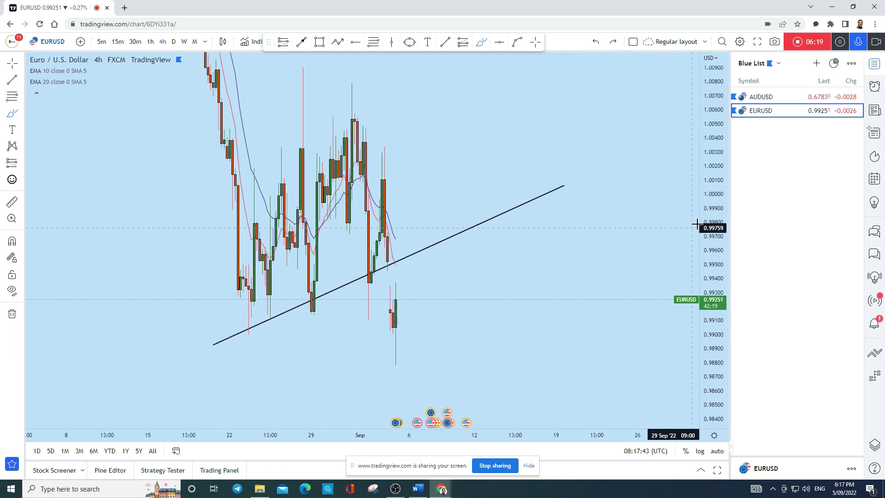
{"action": "left_click_drag", "start_coordinate": [709, 225], "coordinate": [707, 308]}
{"action": "left_click_drag", "start_coordinate": [399, 279], "coordinate": [407, 252]}
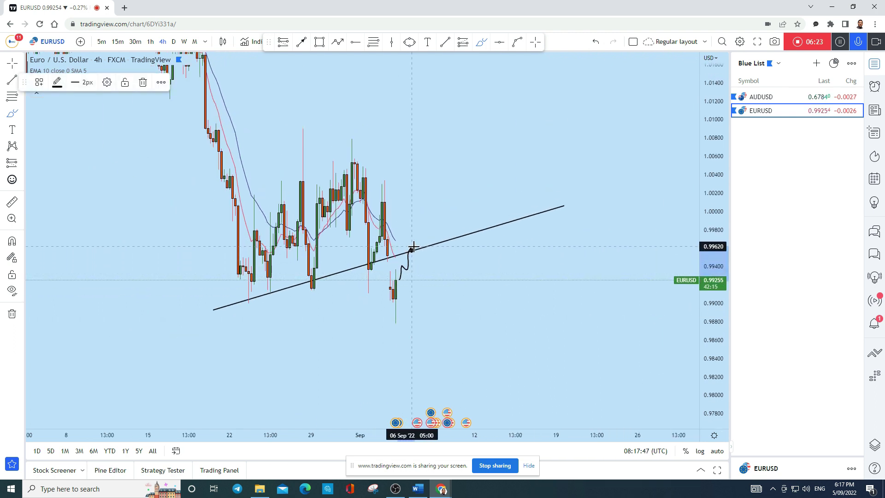
{"action": "mouse_move", "coordinate": [411, 251]}
{"action": "left_mouse_down"}
{"action": "mouse_move", "coordinate": [438, 369]}
{"action": "mouse_move", "coordinate": [415, 365]}
{"action": "mouse_move", "coordinate": [449, 375]}
{"action": "left_mouse_up"}
{"action": "left_click", "coordinate": [595, 42]}
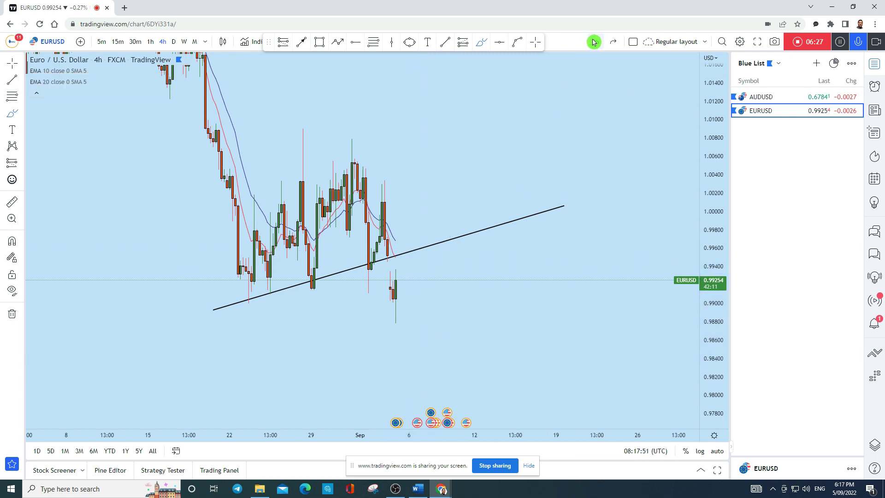
Draw a small circle around the retest area where the rising trend line passes above the latest 4-hour candle, centred at about 0.995.
{"action": "left_click", "coordinate": [409, 42]}
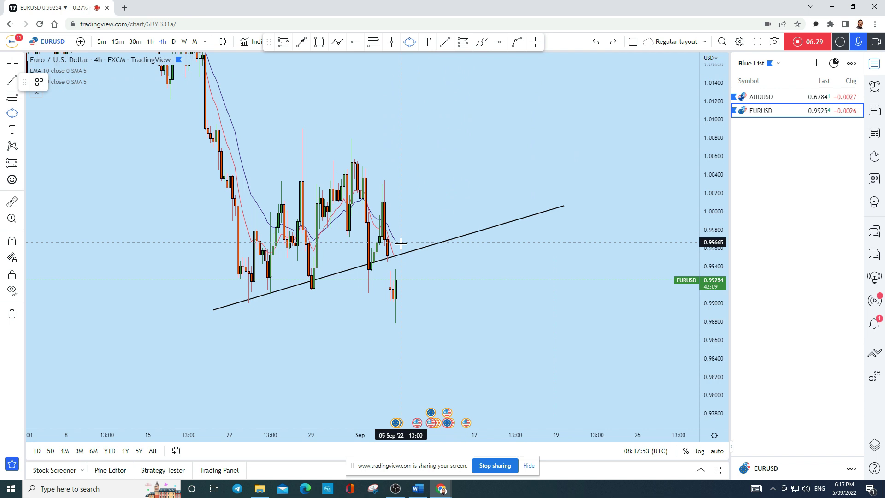
{"action": "left_click", "coordinate": [396, 267]}
{"action": "left_click", "coordinate": [416, 251]}
{"action": "left_click_drag", "start_coordinate": [455, 212], "coordinate": [459, 165]}
{"action": "left_click", "coordinate": [401, 222]}
{"action": "left_click_drag", "start_coordinate": [391, 223], "coordinate": [390, 222]}
{"action": "left_click_drag", "start_coordinate": [436, 169], "coordinate": [445, 178]}
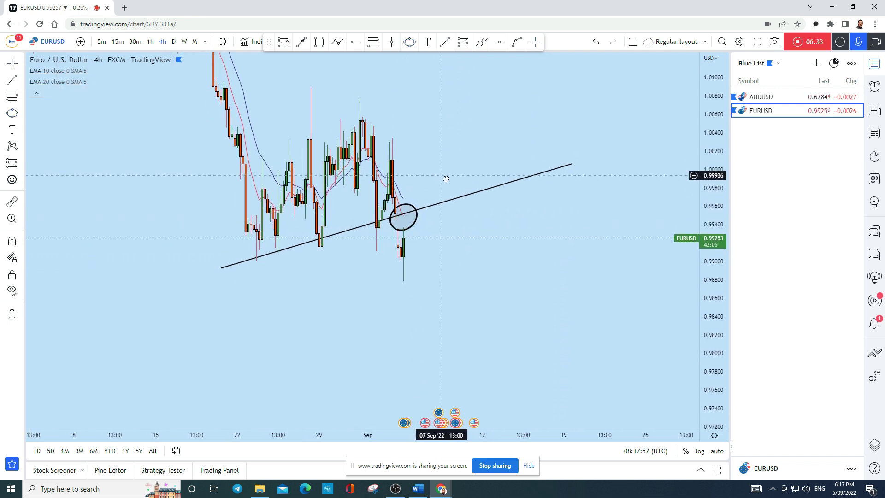
Draw a path arrow from about 0.9933 up to the trend line near 0.9955 and down to about 0.9835.
{"action": "left_click", "coordinate": [342, 44]}
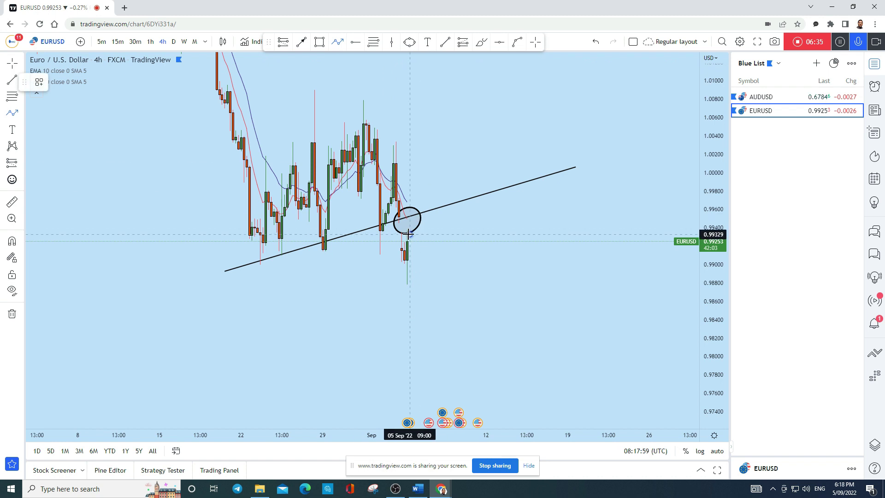
{"action": "left_click", "coordinate": [489, 324]}
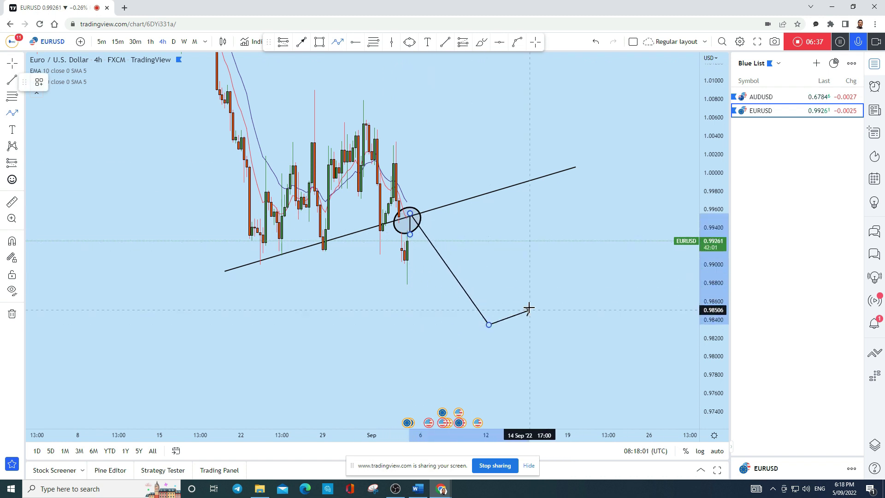
{"action": "key", "text": "Escape"}
{"action": "left_click_drag", "start_coordinate": [588, 263], "coordinate": [590, 264]}
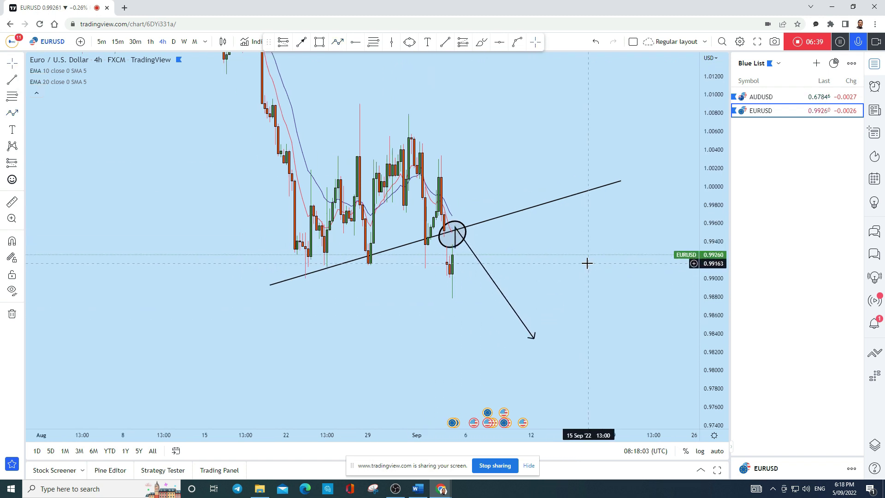